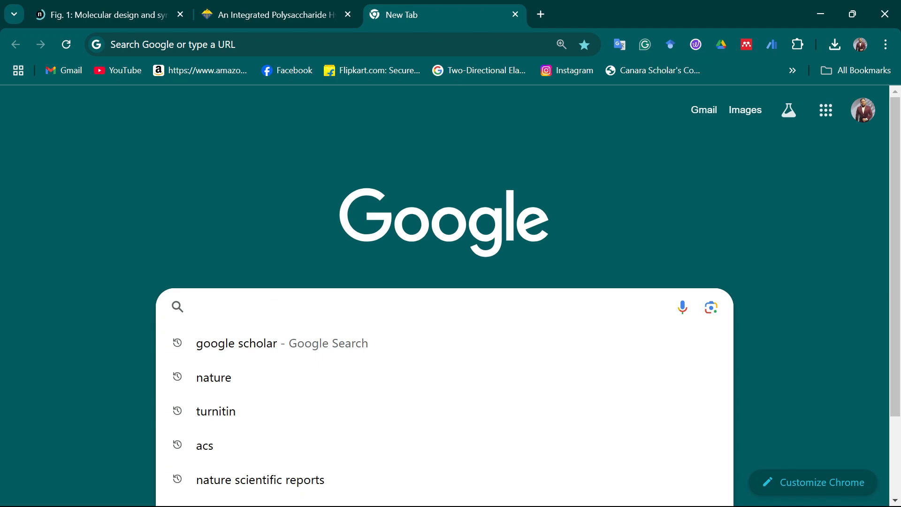
# Search Google for inkscape and open the official Inkscape website.
pyautogui.write('ink')
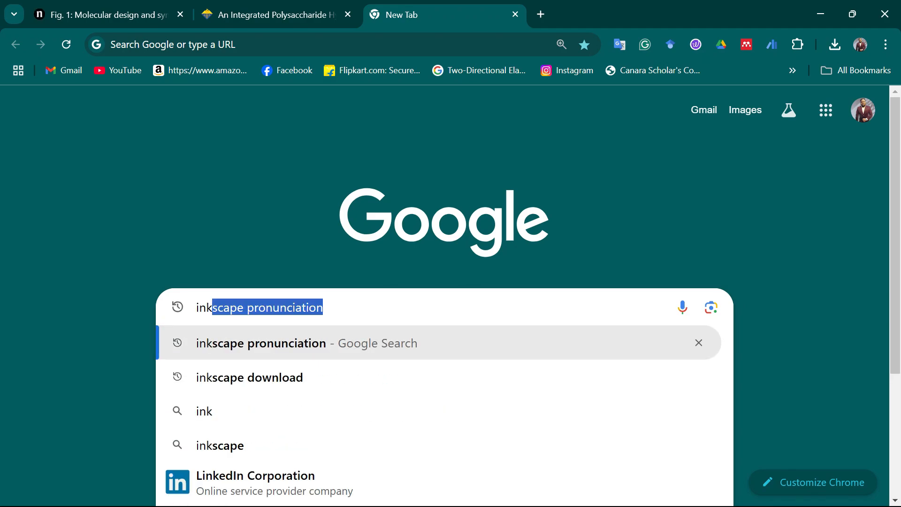
pyautogui.write('scape')
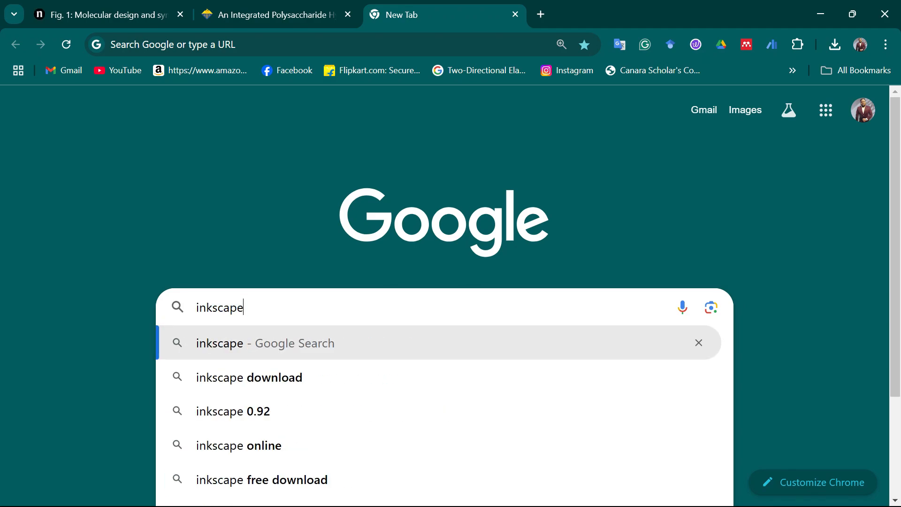
pyautogui.press('Escape')
pyautogui.press('Return')
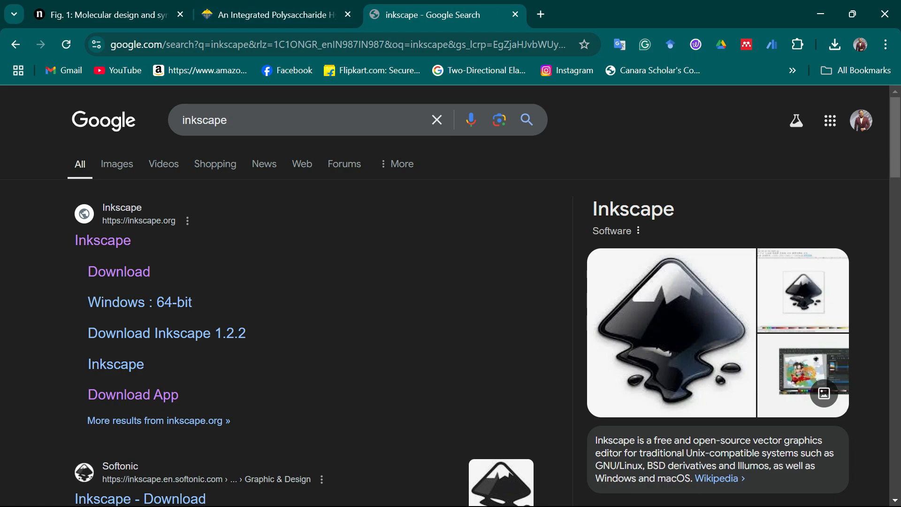
pyautogui.click(103, 240)
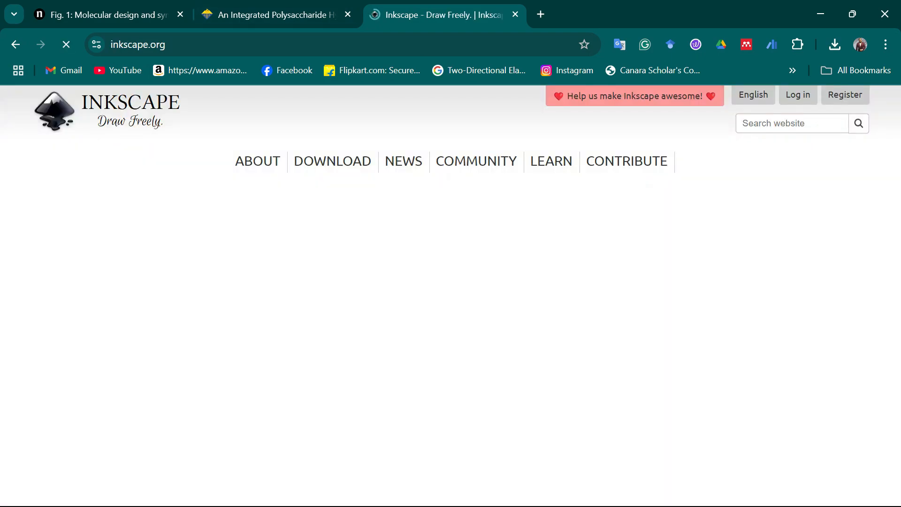
# Try to download the Inkscape 1.4 Windows installer package from the current stable version page.
pyautogui.scroll(-4, 531, 375)
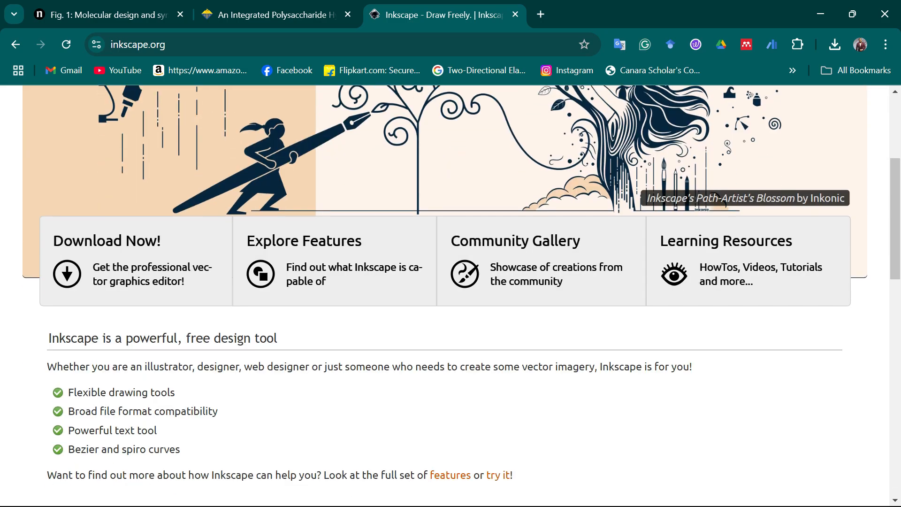
pyautogui.scroll(3, 530, 375)
pyautogui.scroll(2, 531, 376)
pyautogui.moveTo(186, 161)
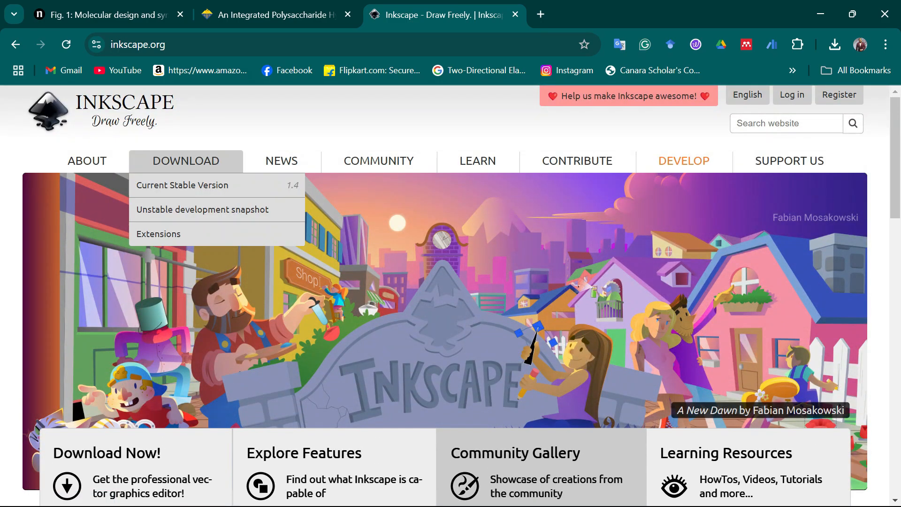
pyautogui.click(182, 185)
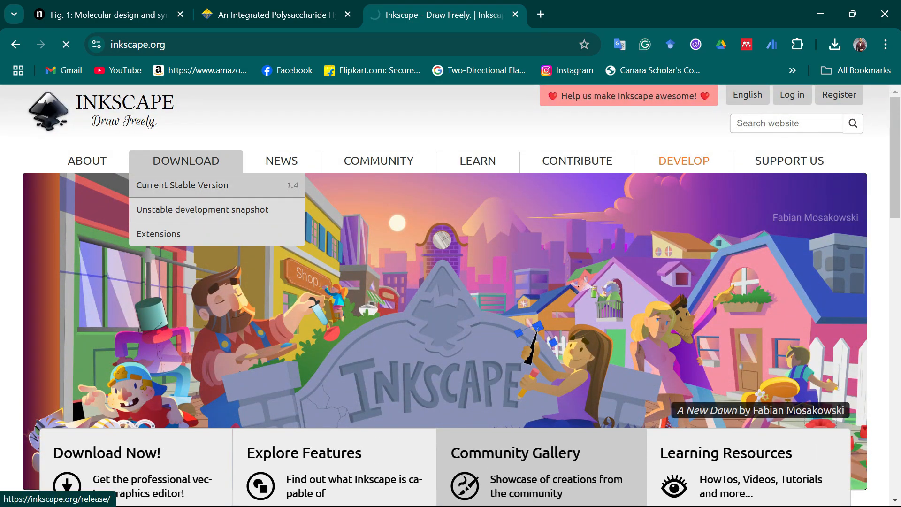
pyautogui.scroll(-7, 451, 295)
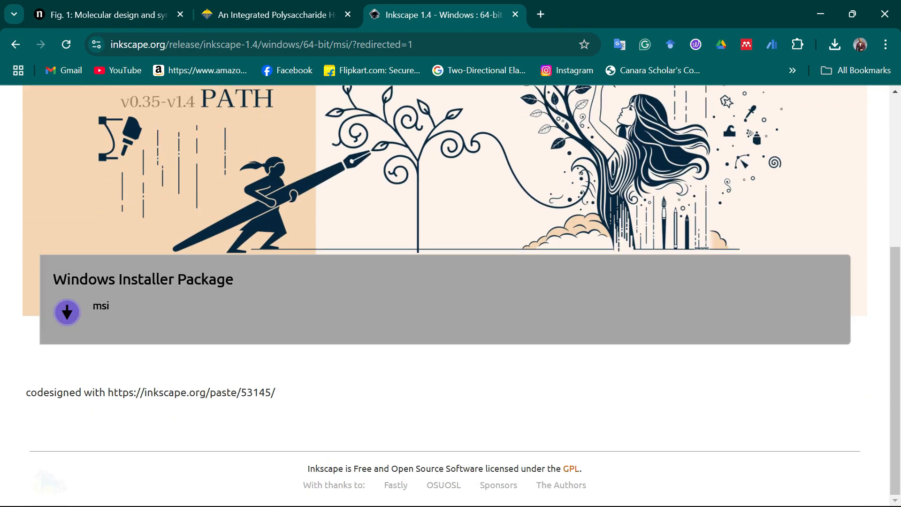
pyautogui.click(67, 312)
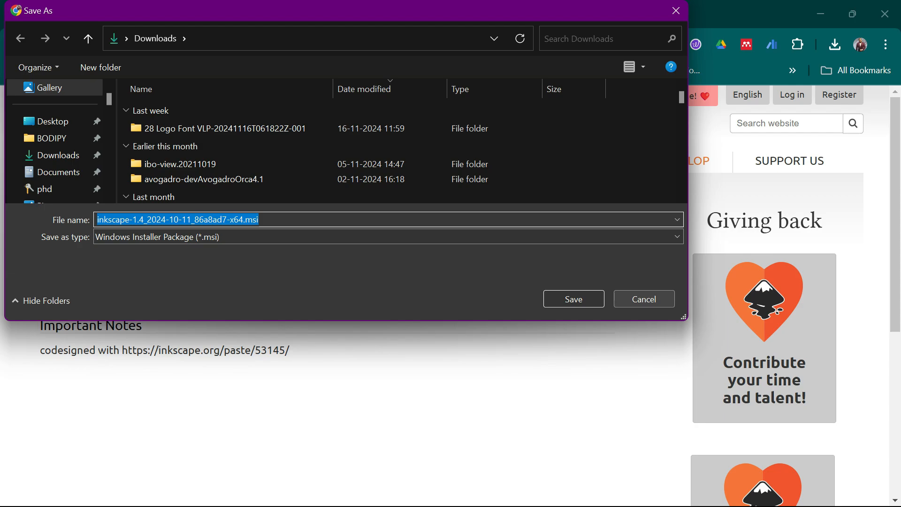
pyautogui.click(644, 299)
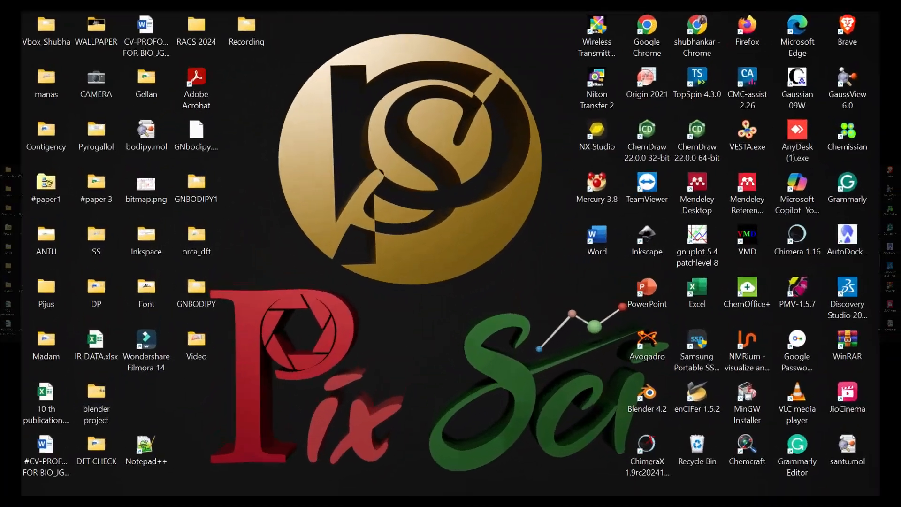
# Try to run the Inkscape 1.3.2 installer from the desktop Video folder.
pyautogui.doubleClick(196, 343)
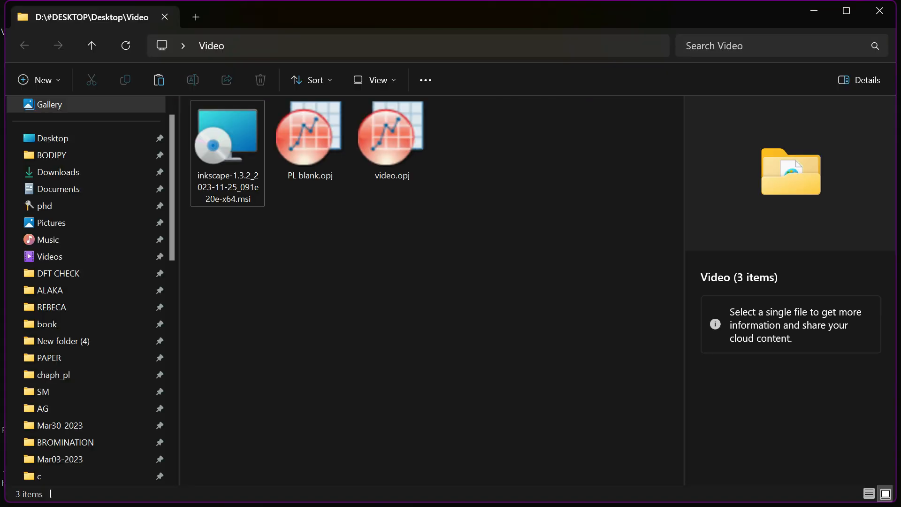
pyautogui.doubleClick(227, 153)
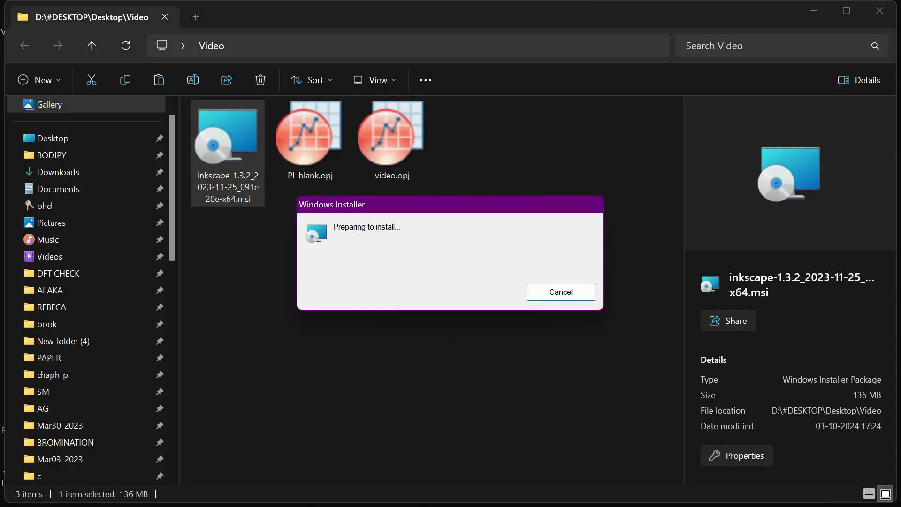
pyautogui.click(451, 296)
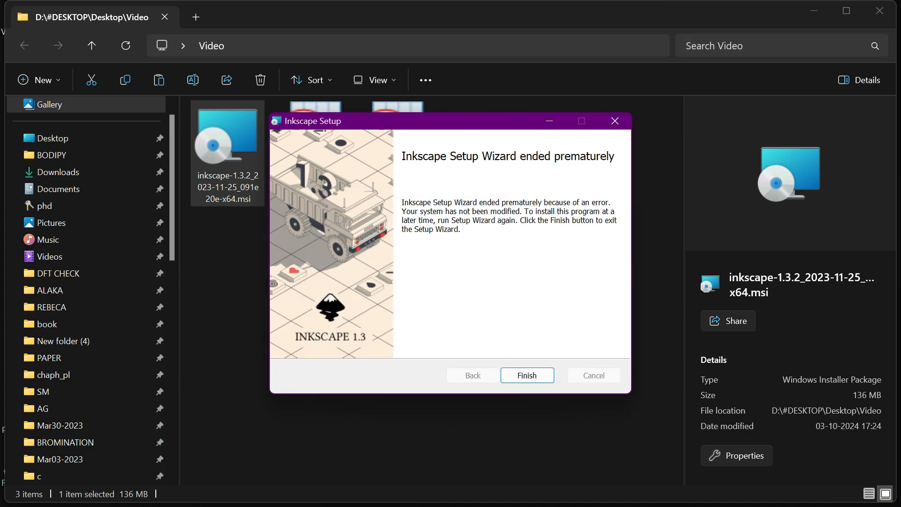
pyautogui.click(615, 121)
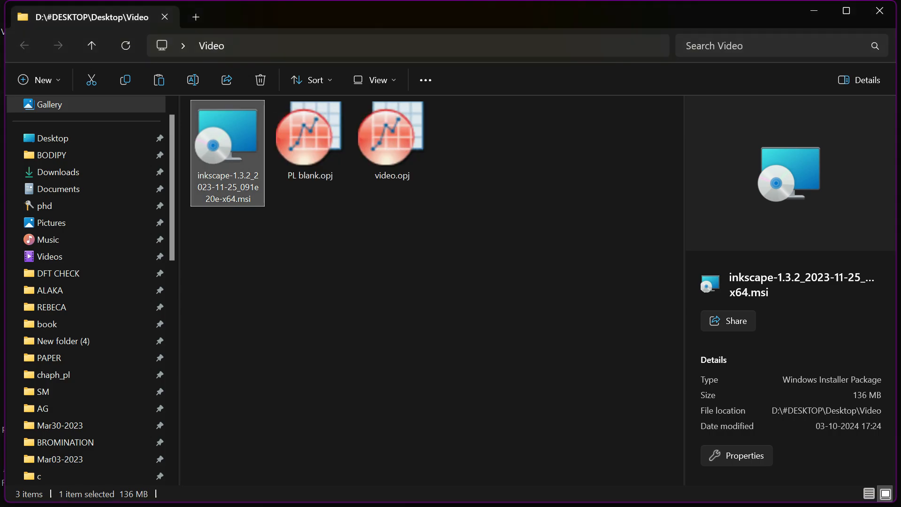
pyautogui.click(880, 10)
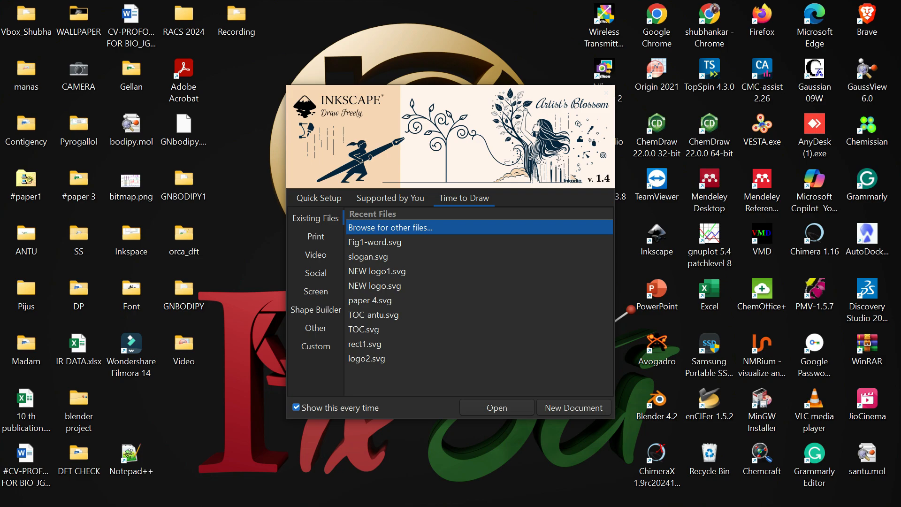
# Toggle the Dark appearance off and back on in the welcome screen's Quick Setup.
pyautogui.click(319, 198)
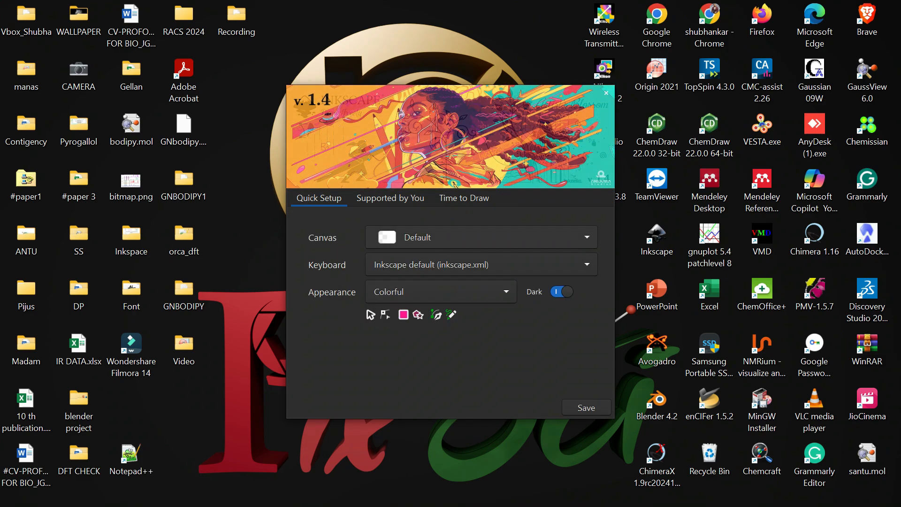
pyautogui.click(481, 237)
pyautogui.click(422, 294)
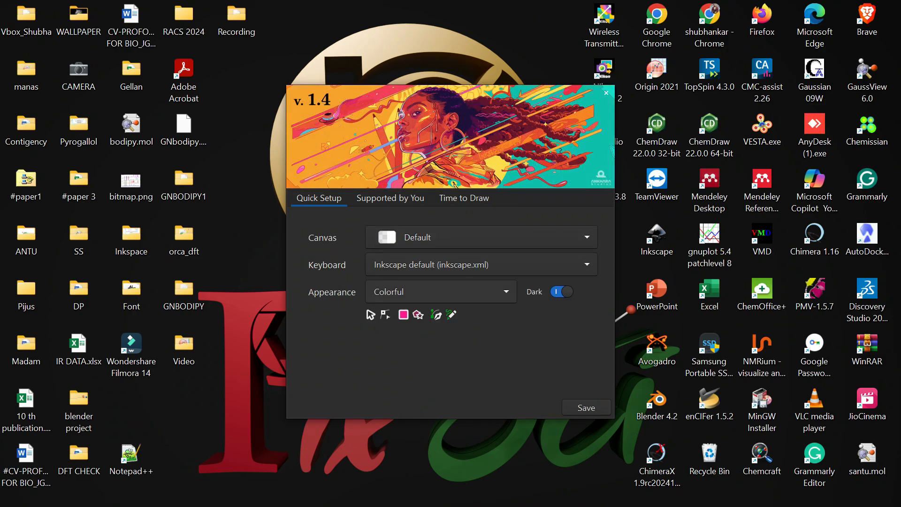
pyautogui.click(561, 292)
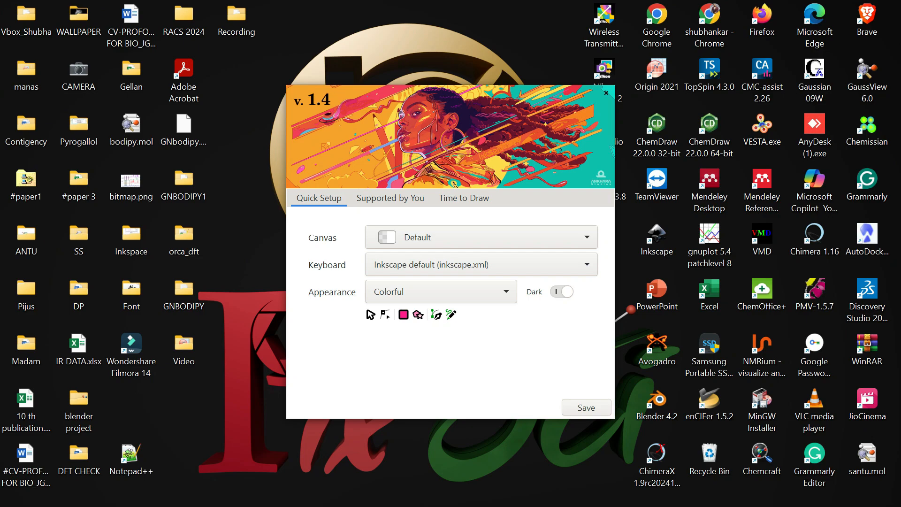
pyautogui.click(561, 292)
# Create a new blank document from the welcome screen.
pyautogui.click(463, 197)
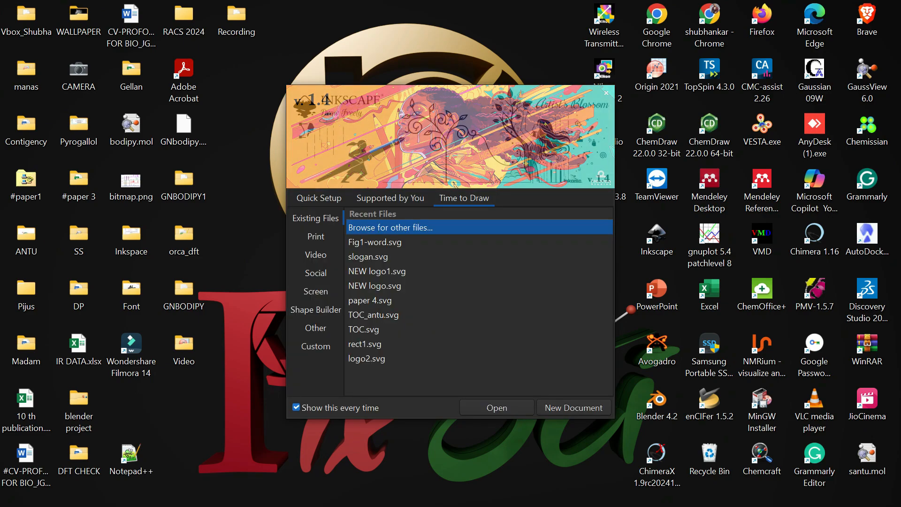
pyautogui.click(574, 407)
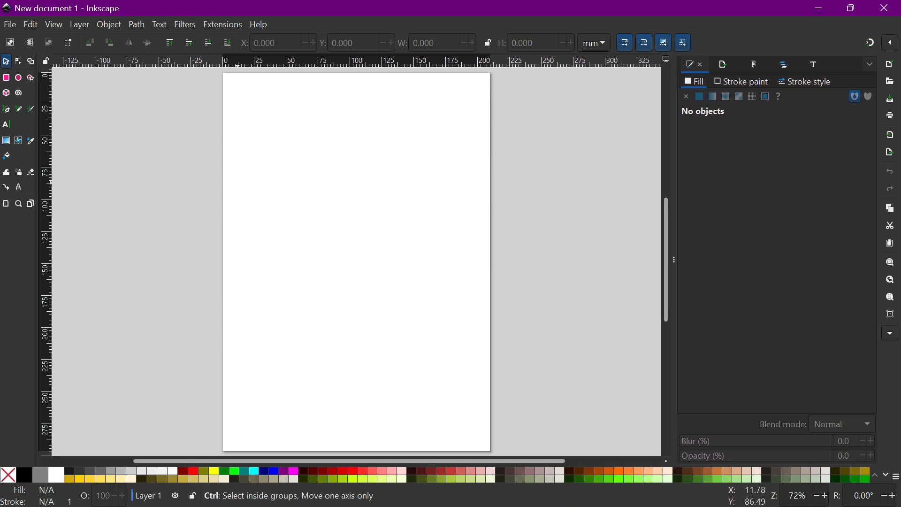
# Open Document Properties and switch the front page size units to inches.
pyautogui.scroll(1, 233, 188)
pyautogui.scroll(1, 237, 188)
pyautogui.scroll(-2, 237, 182)
pyautogui.click(10, 25)
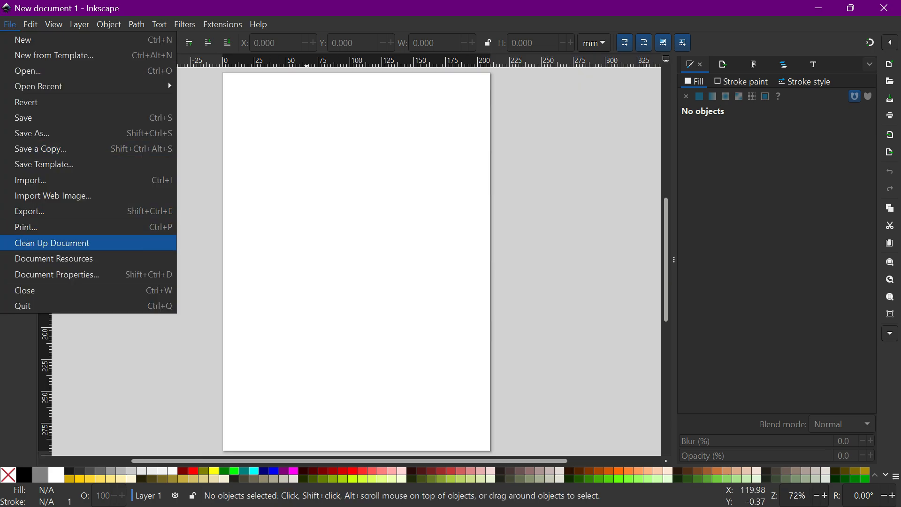
pyautogui.click(57, 274)
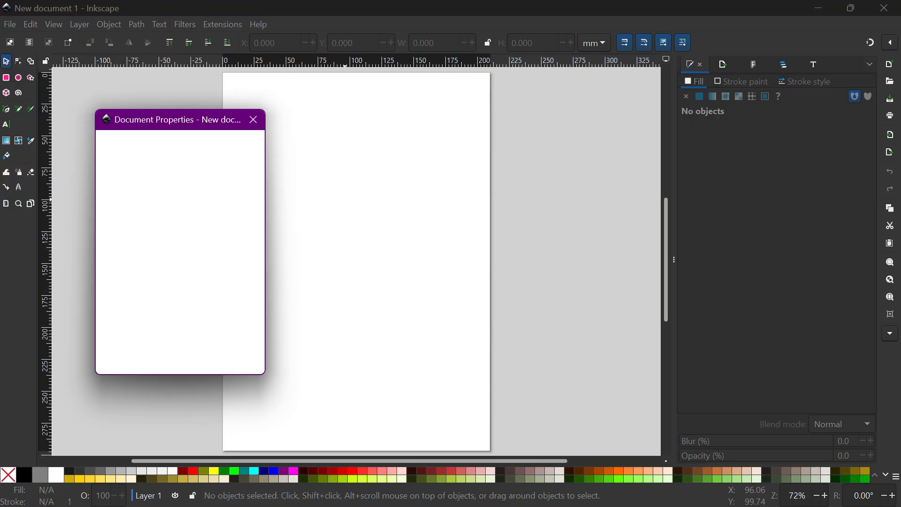
pyautogui.click(215, 192)
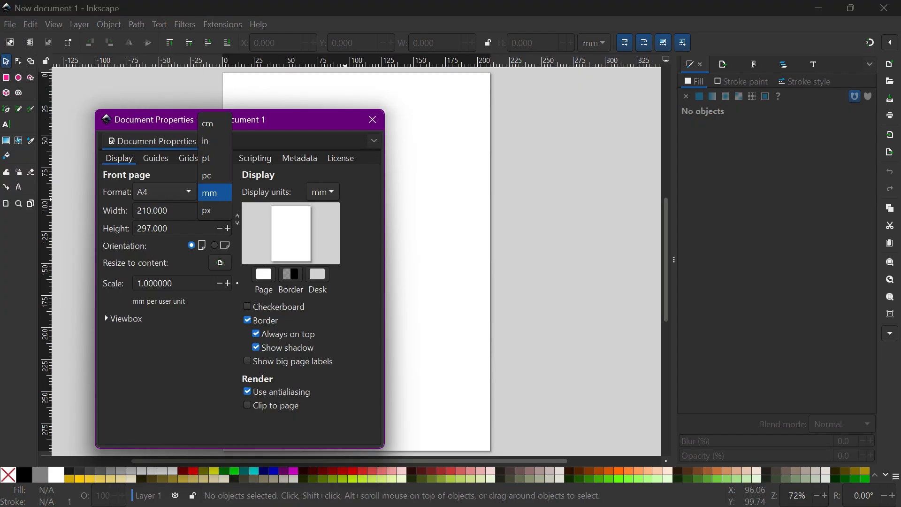
pyautogui.click(208, 140)
# Set the page width and height to 25 inches each and close Document Properties.
pyautogui.click(177, 211)
pyautogui.hotkey('ctrl', 'a')
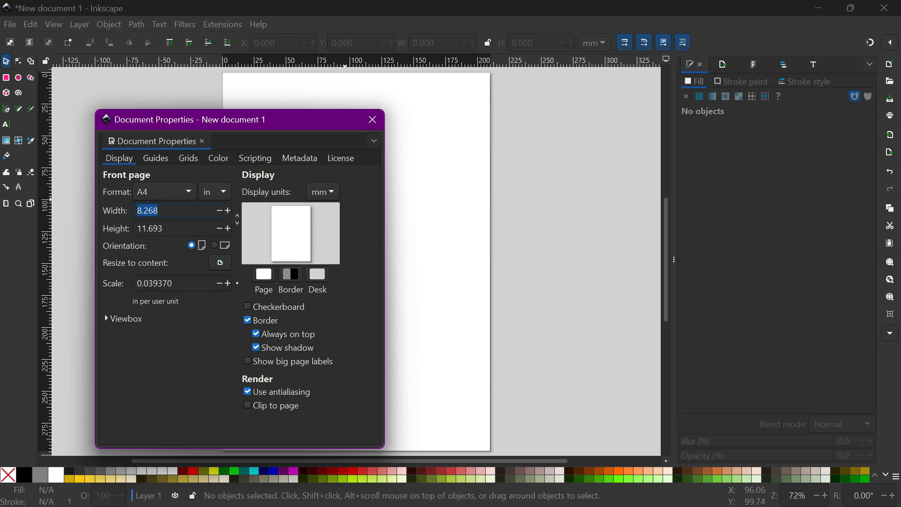
pyautogui.write('32')
pyautogui.hotkey('ctrl', 'a')
pyautogui.write('2')
pyautogui.press('Tab')
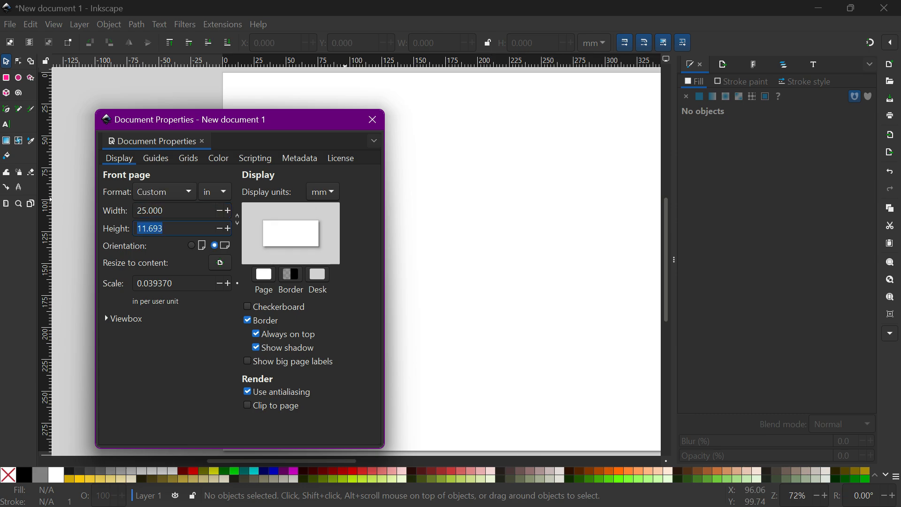
pyautogui.write('25')
pyautogui.click(473, 213)
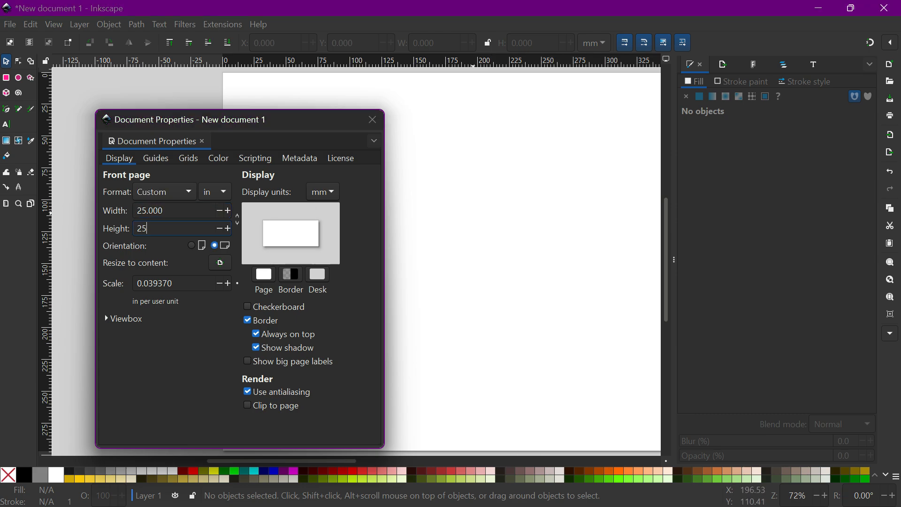
pyautogui.click(373, 120)
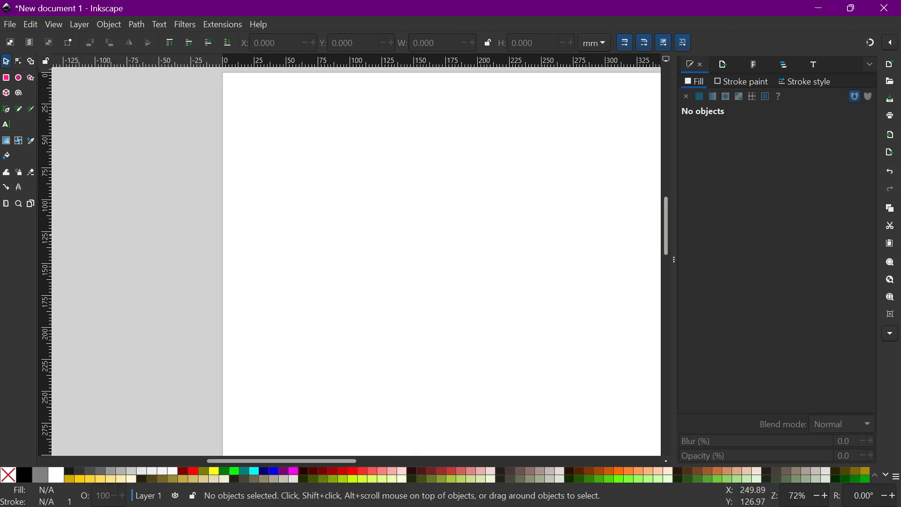
# Add vertical guides at and just inside the page's left edge.
pyautogui.hscroll(12, 531, 230)
pyautogui.scroll(-2, 531, 230)
pyautogui.hscroll(7, 531, 230)
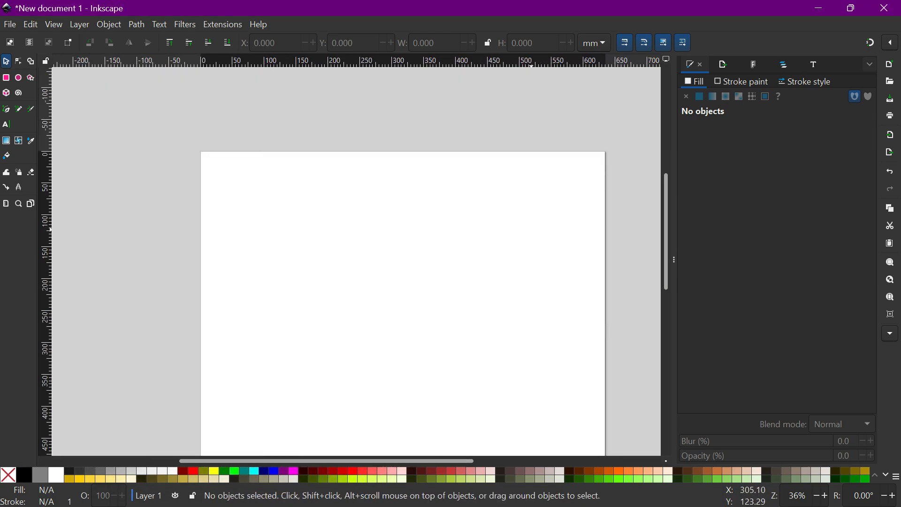
pyautogui.scroll(-5, 531, 229)
pyautogui.scroll(1, 532, 229)
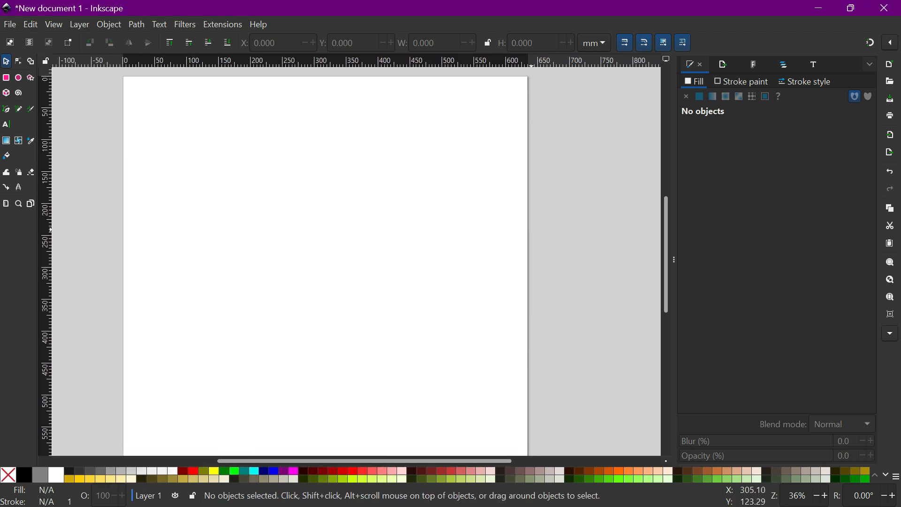
pyautogui.hscroll(-1, 532, 229)
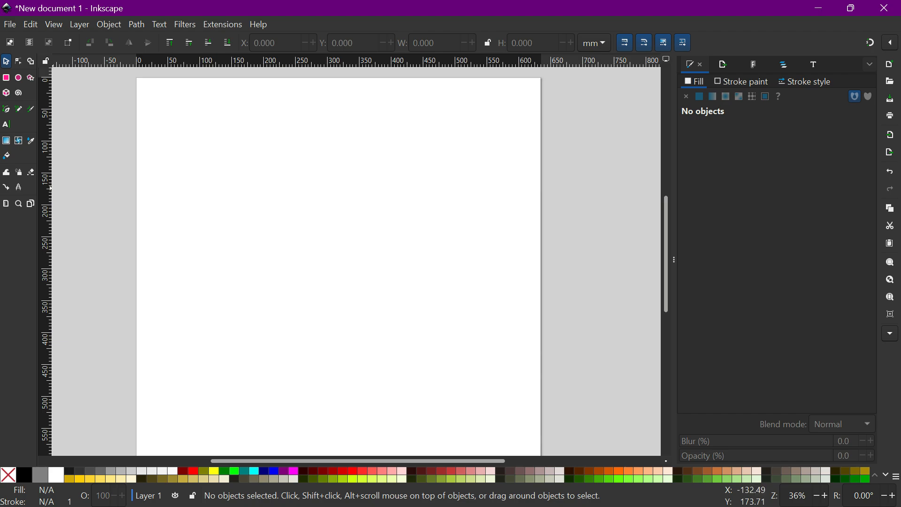
pyautogui.moveTo(53, 189); pyautogui.dragTo(137, 188)
pyautogui.moveTo(50, 233); pyautogui.dragTo(153, 240)
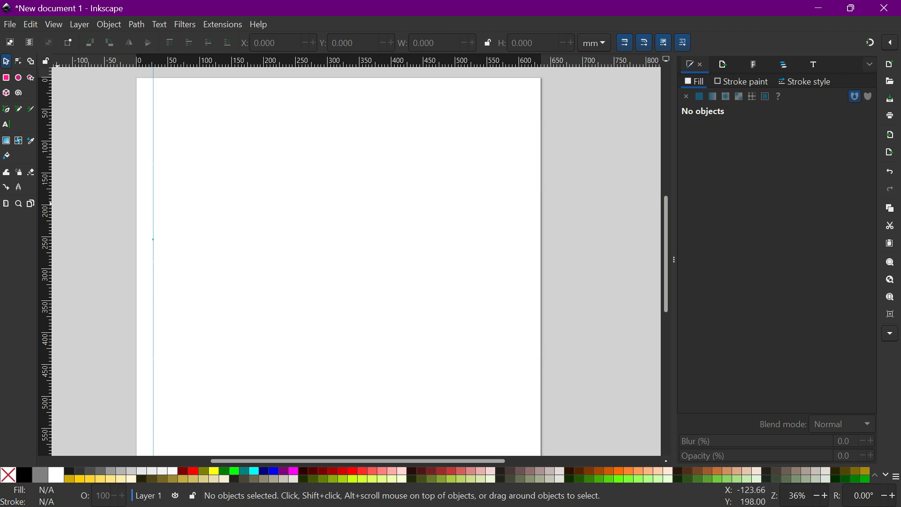
# Add vertical guides near the page's right edge and at its horizontal centre.
pyautogui.moveTo(54, 206); pyautogui.dragTo(128, 206)
pyautogui.moveTo(49, 246); pyautogui.dragTo(528, 289)
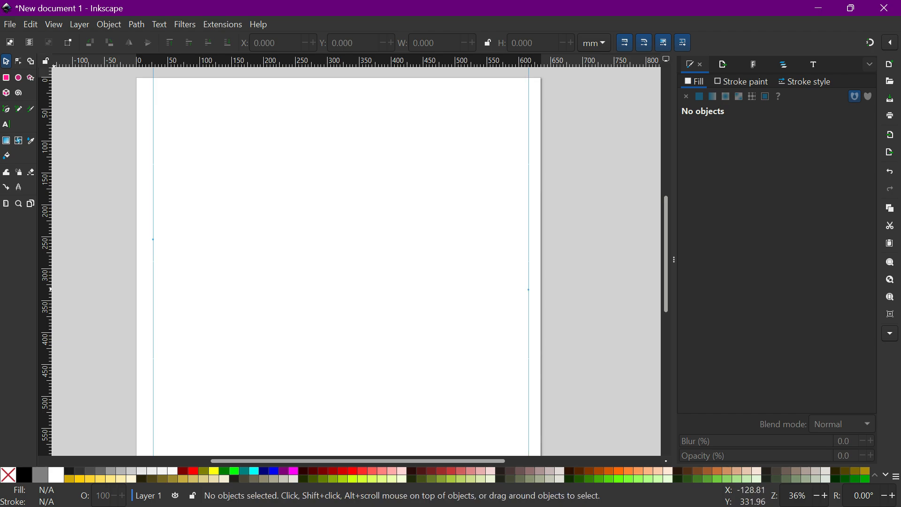
pyautogui.moveTo(49, 289); pyautogui.dragTo(329, 317)
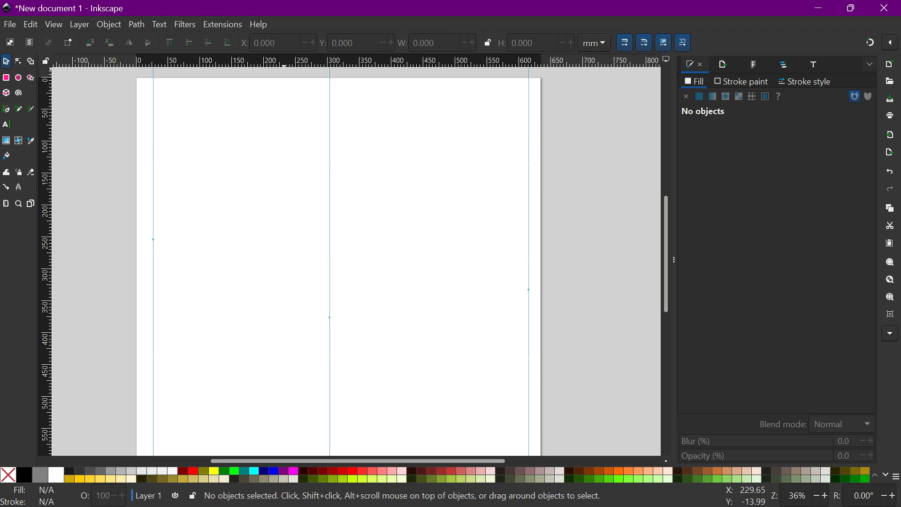
# Add horizontal guides near the page's top edge and about 250 mm down.
pyautogui.moveTo(282, 64); pyautogui.dragTo(285, 104)
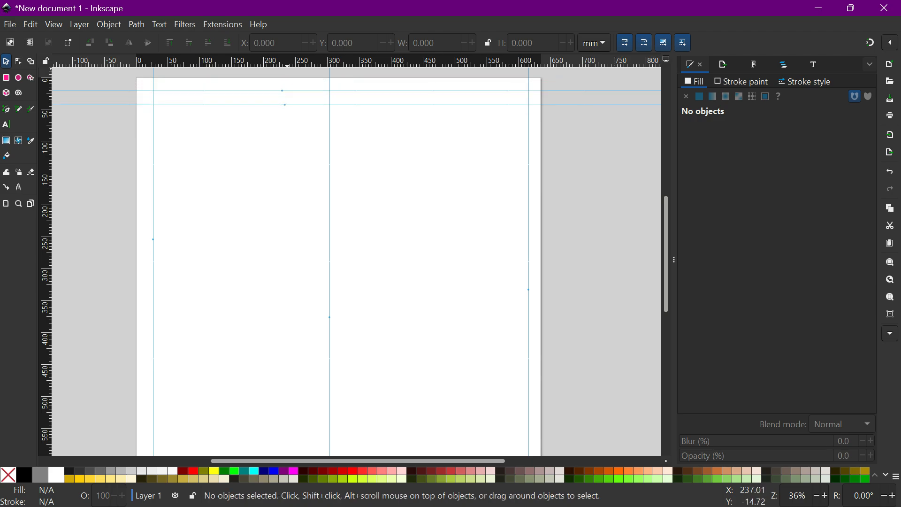
pyautogui.moveTo(287, 65); pyautogui.dragTo(282, 247)
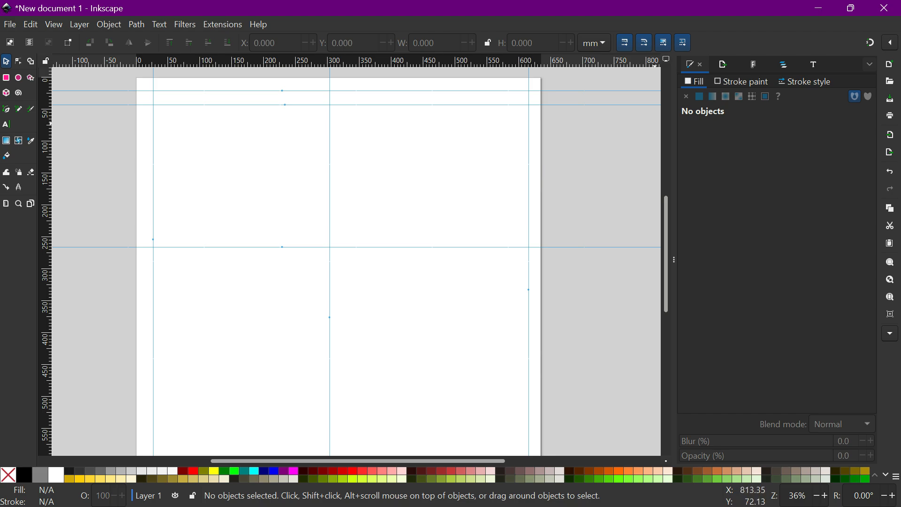
# Copy the CrQ/ChCrQ fluorescence graph page from Origin and paste it into the Inkscape document.
pyautogui.click(818, 8)
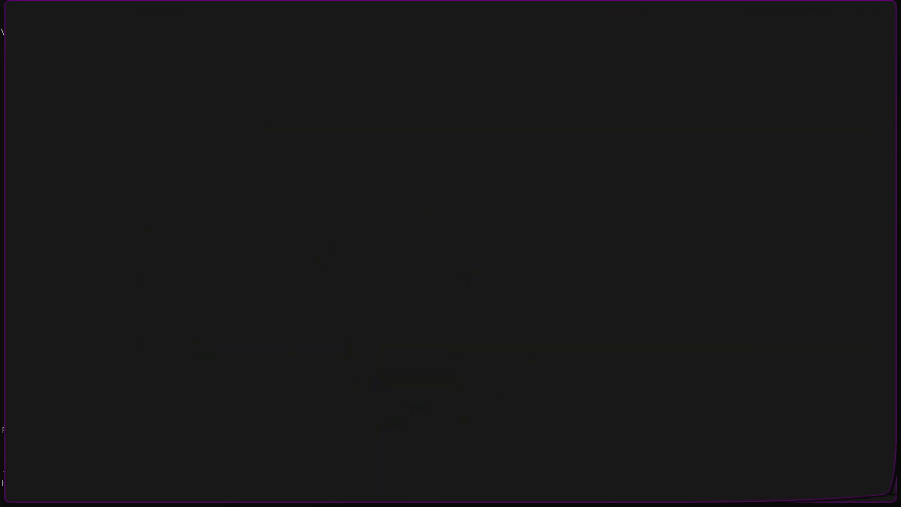
pyautogui.click(310, 141)
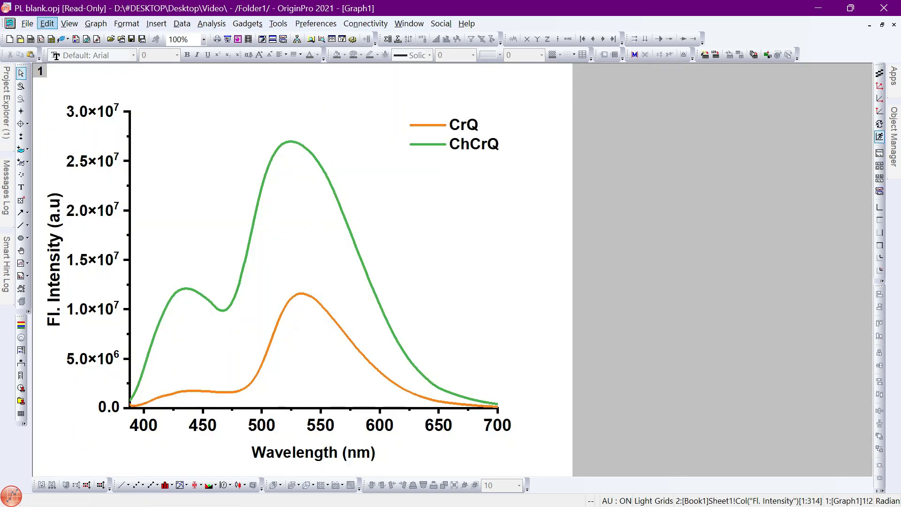
pyautogui.click(47, 24)
pyautogui.click(71, 80)
pyautogui.hotkey('alt', 'Tab')
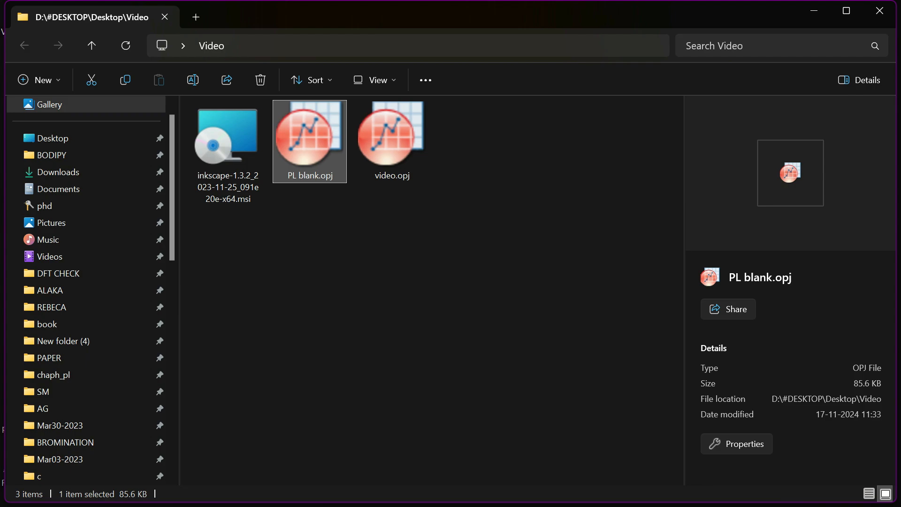
pyautogui.click(814, 11)
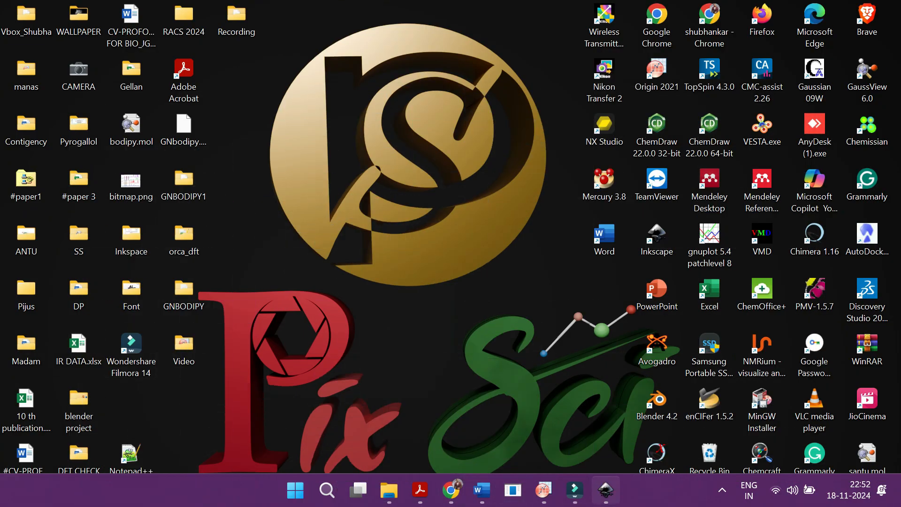
pyautogui.click(606, 491)
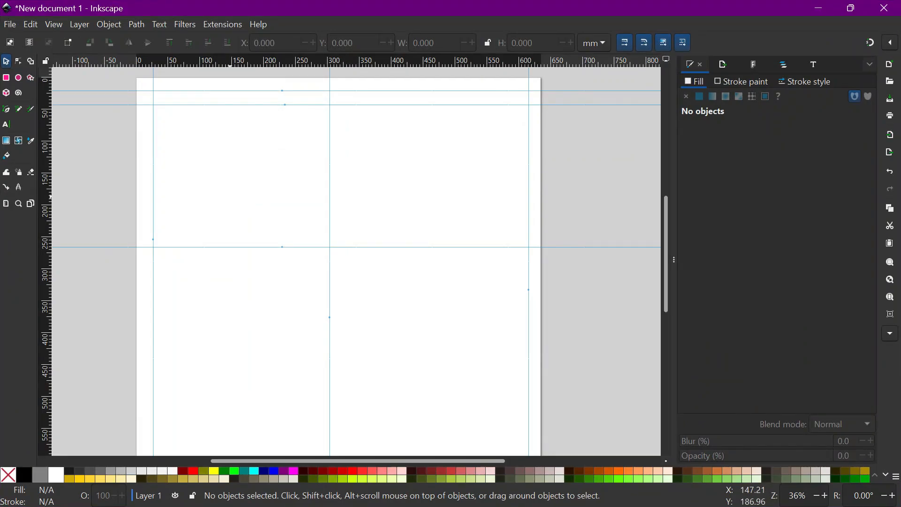
pyautogui.hotkey('ctrl', 'v')
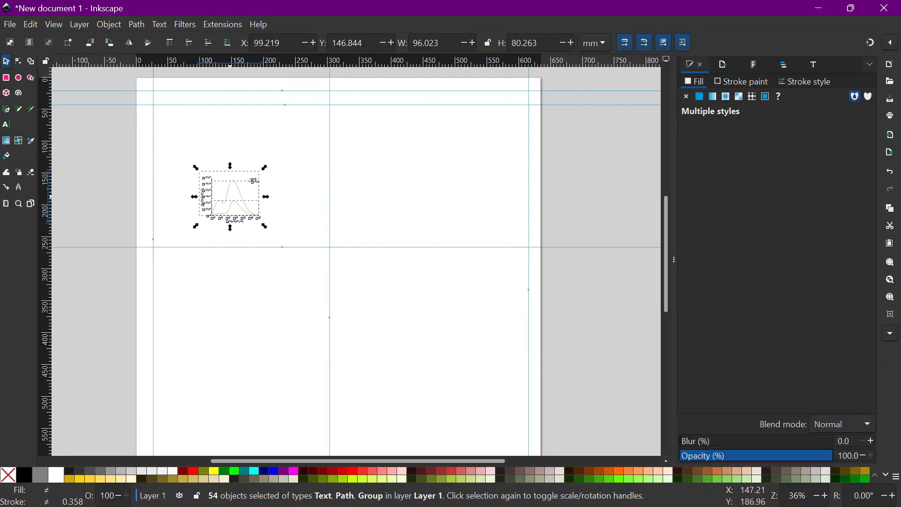
# Group the pasted graph objects and enlarge the graph to about 257 × 216 mm in the page's upper-left area.
pyautogui.press('ctrl')
pyautogui.click(109, 25)
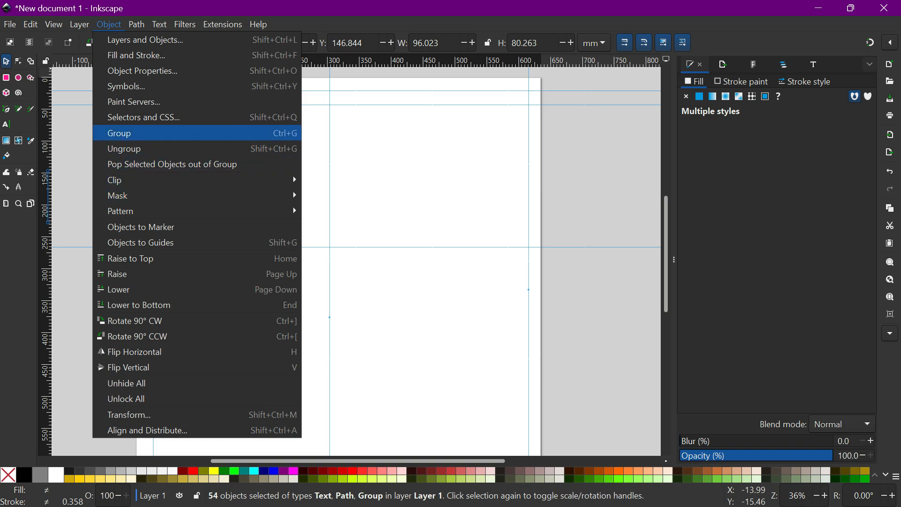
pyautogui.click(141, 133)
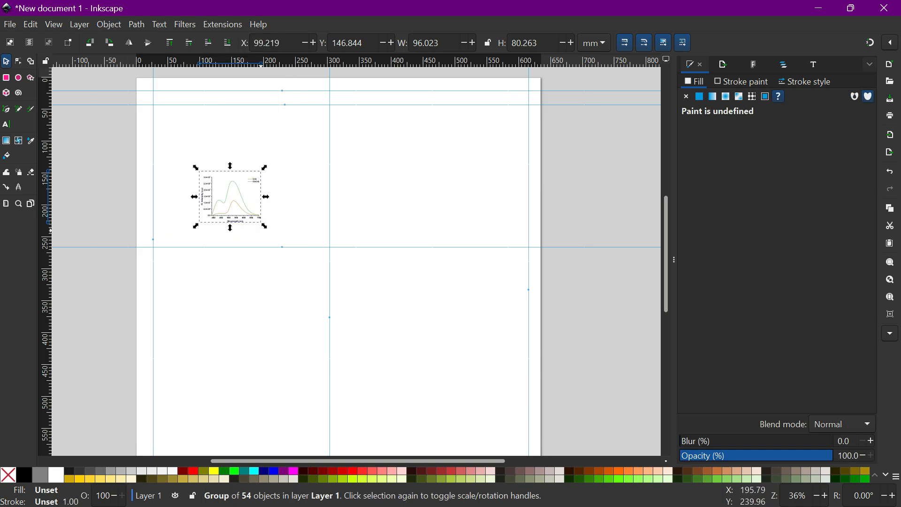
pyautogui.moveTo(264, 226); pyautogui.dragTo(352, 302)
pyautogui.moveTo(309, 267); pyautogui.dragTo(271, 206)
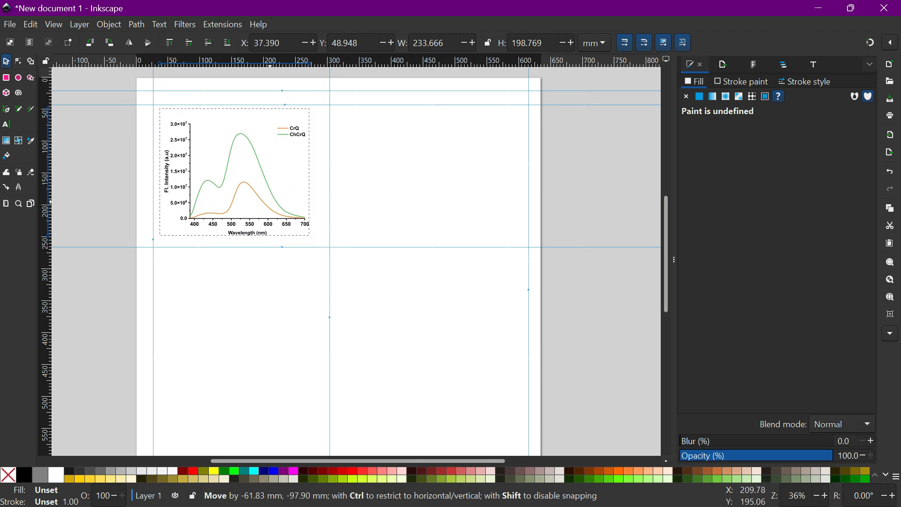
pyautogui.moveTo(313, 240); pyautogui.dragTo(327, 250)
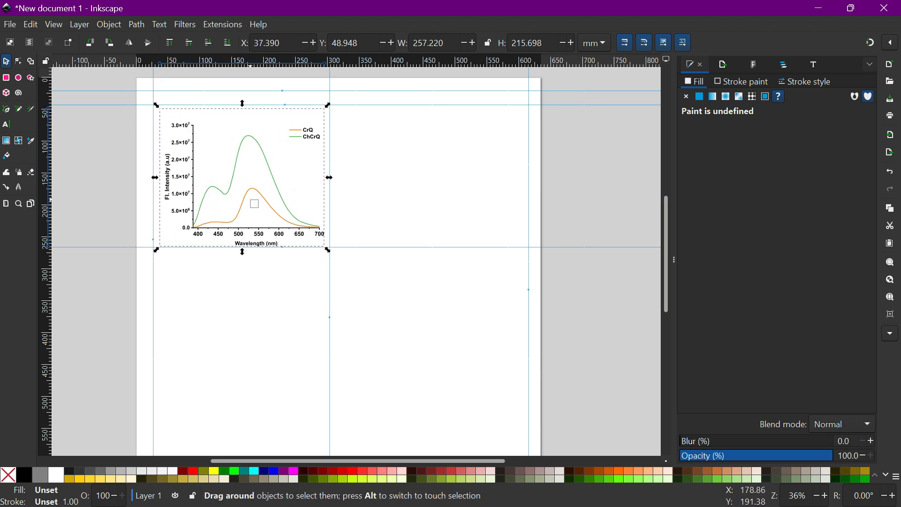
pyautogui.moveTo(250, 200); pyautogui.dragTo(296, 224)
pyautogui.press('Escape')
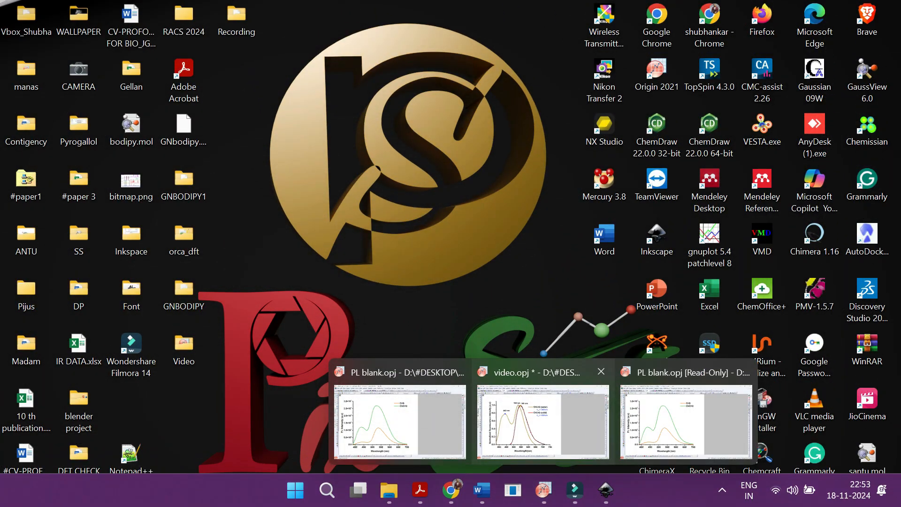
# Copy the normalized ChCrQ water/solid graph page from Origin and paste it into the Inkscape document.
pyautogui.click(543, 420)
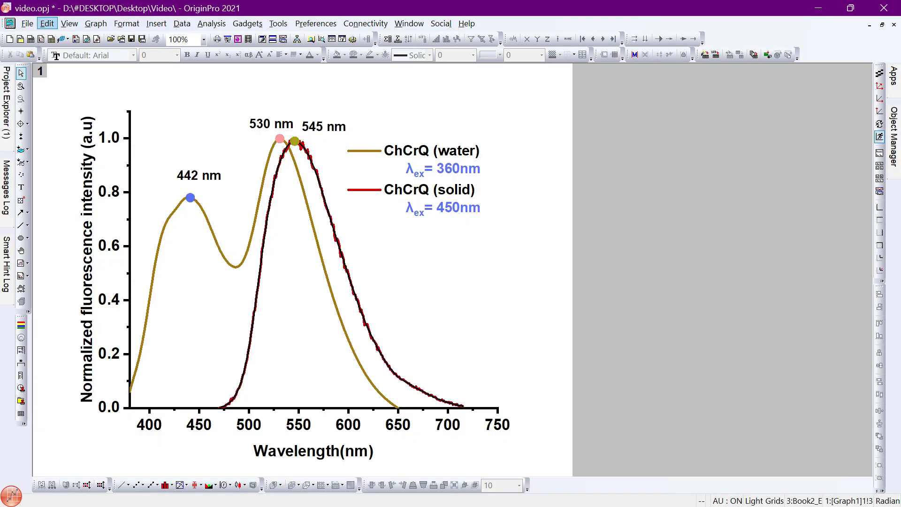
pyautogui.click(47, 24)
pyautogui.click(70, 80)
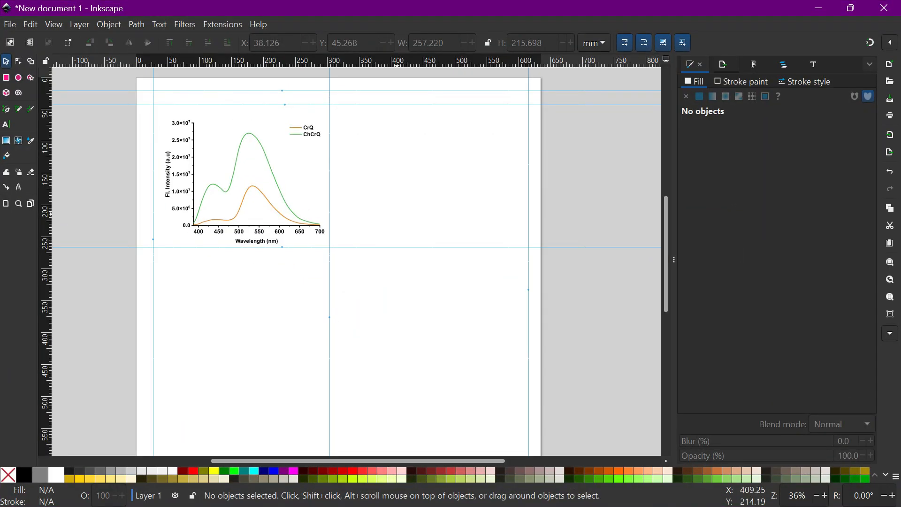
pyautogui.press('ctrl')
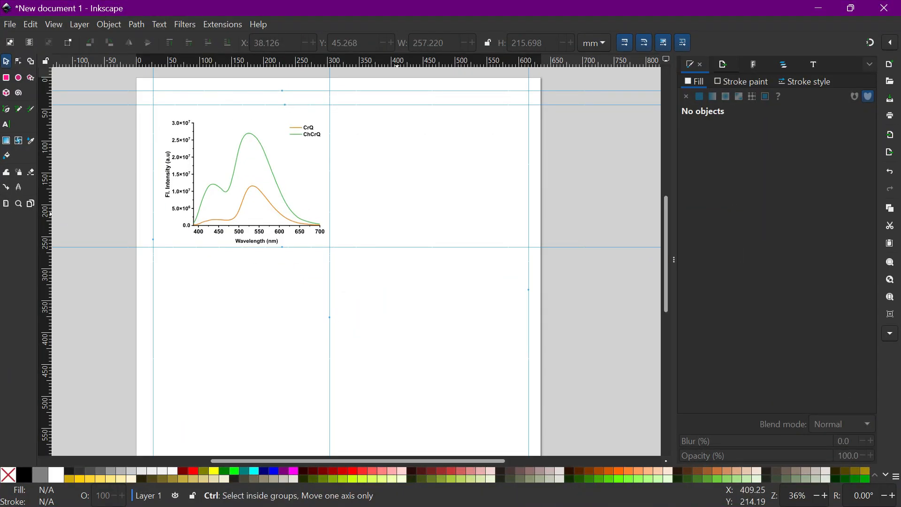
pyautogui.hotkey('ctrl', 'v')
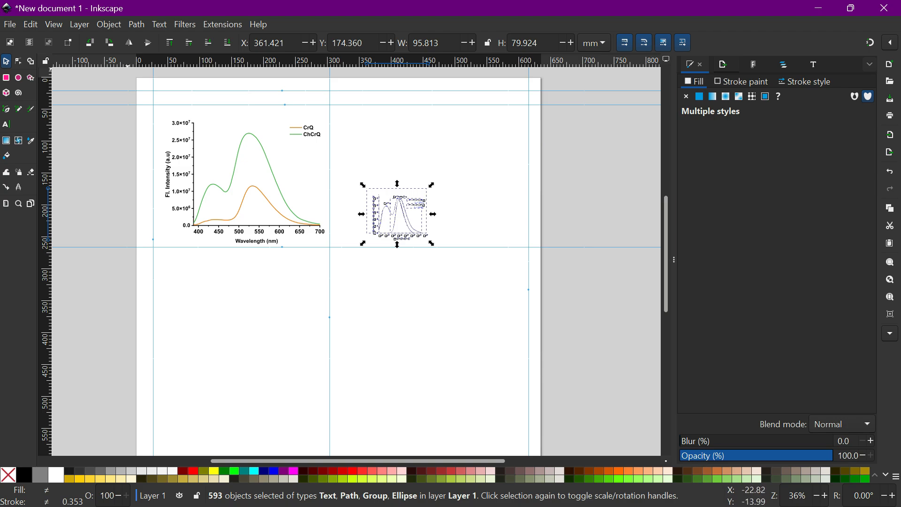
# Group the second graph and resize it to about 261 × 218 mm, placing it right of the first graph.
pyautogui.click(109, 24)
pyautogui.click(126, 148)
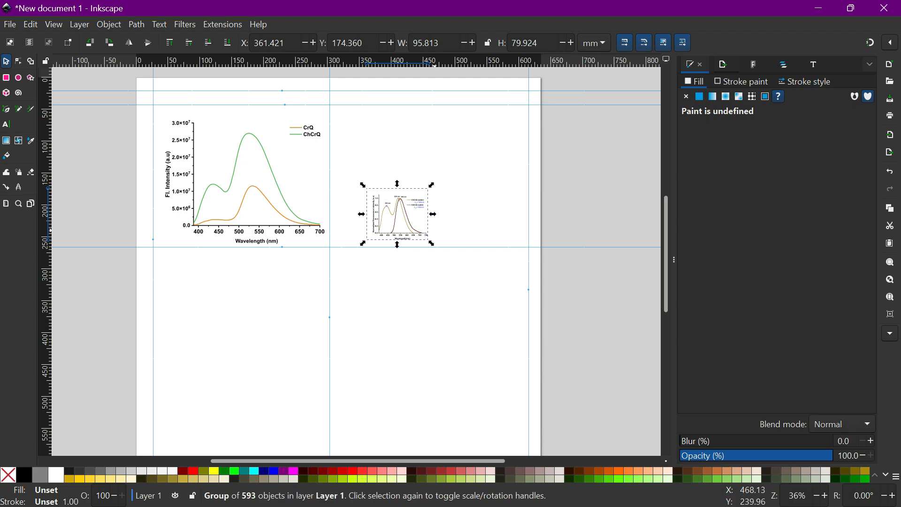
pyautogui.moveTo(432, 244); pyautogui.dragTo(486, 291)
pyautogui.moveTo(408, 230); pyautogui.dragTo(293, 187)
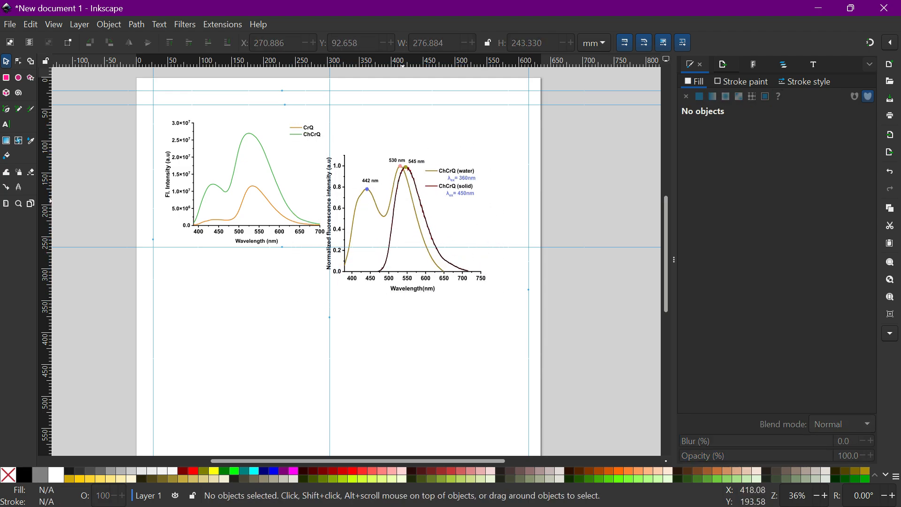
pyautogui.moveTo(425, 205); pyautogui.dragTo(271, 171)
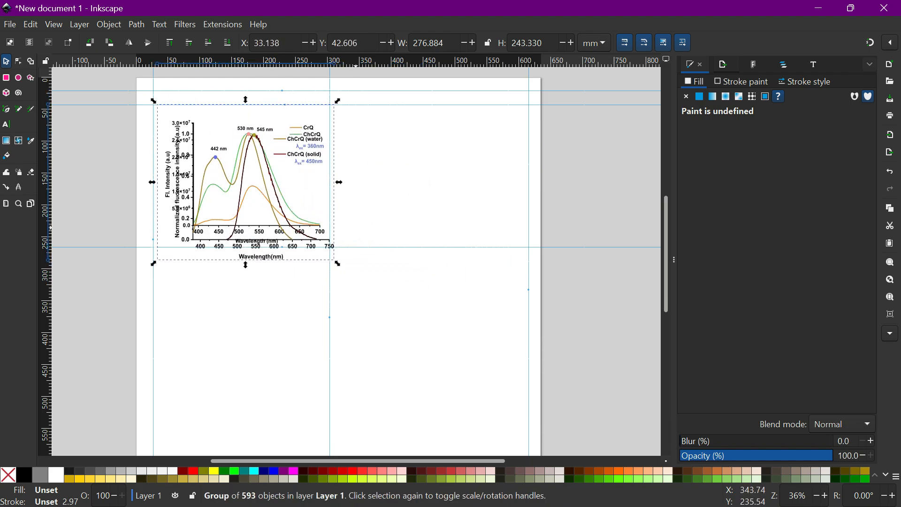
pyautogui.moveTo(337, 264); pyautogui.dragTo(324, 243)
pyautogui.moveTo(271, 213); pyautogui.dragTo(443, 215)
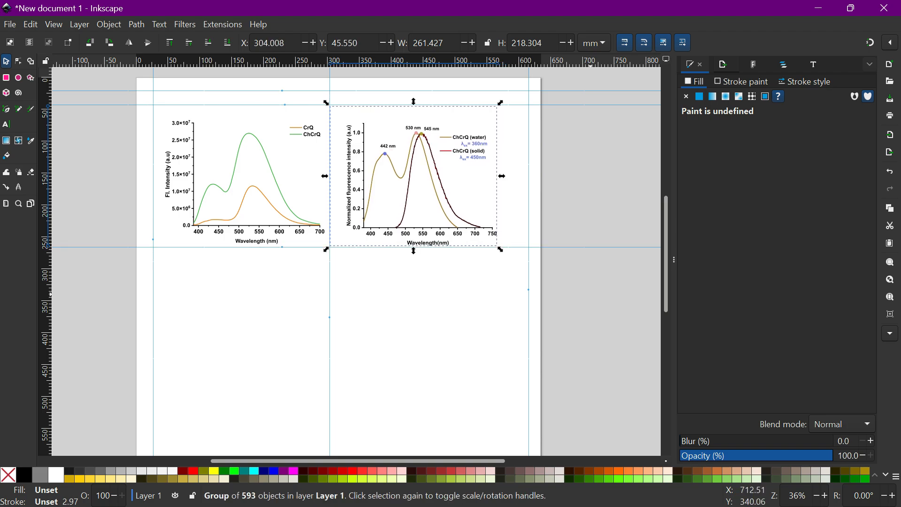
pyautogui.click(595, 300)
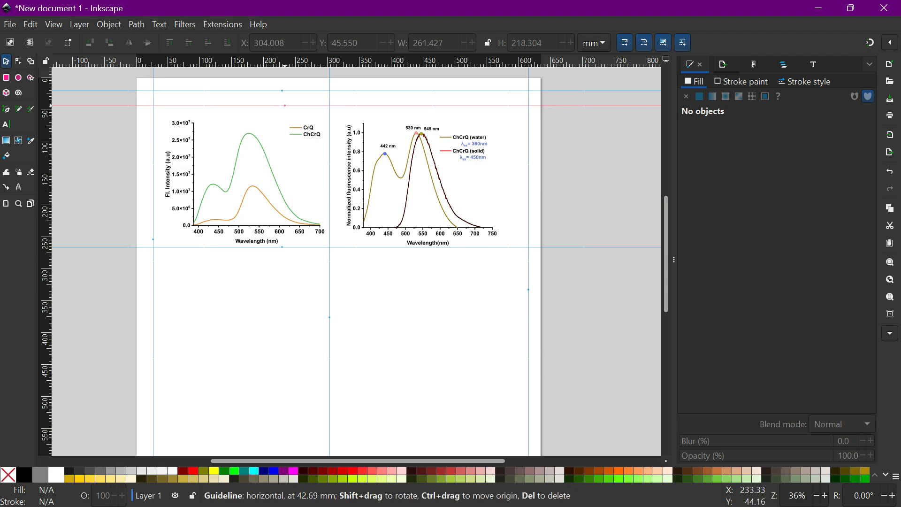
# Move the inner top horizontal guide lower and add a new horizontal guide just above it.
pyautogui.moveTo(285, 105); pyautogui.dragTo(287, 130)
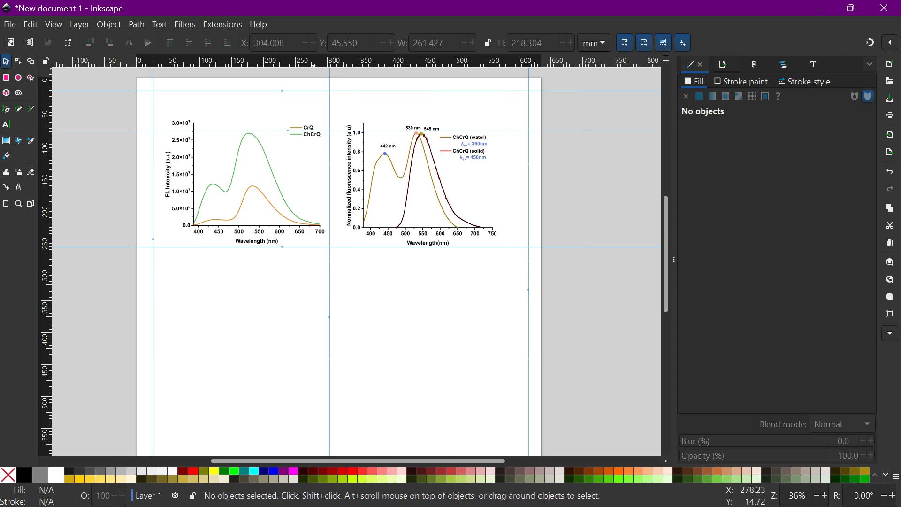
pyautogui.moveTo(323, 70); pyautogui.dragTo(324, 115)
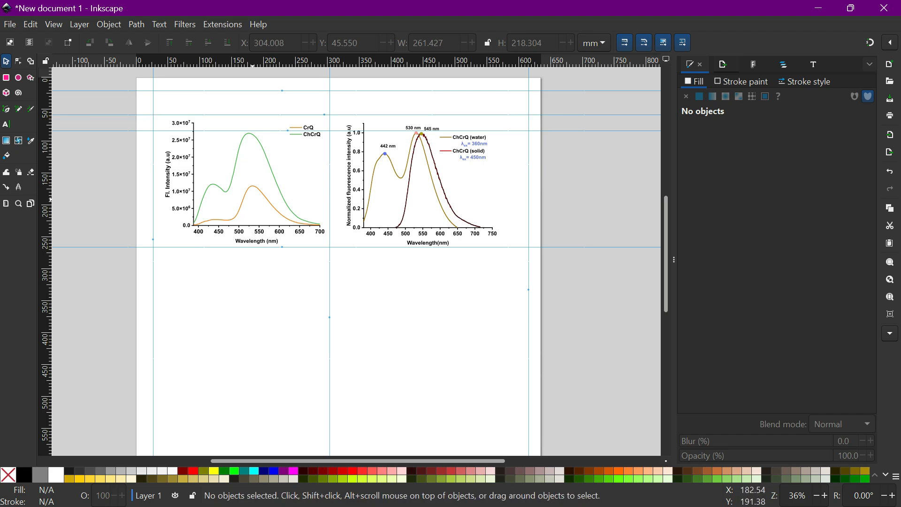
# Nudge the first graph slightly to the right.
pyautogui.moveTo(258, 201); pyautogui.dragTo(284, 191)
pyautogui.click(277, 192)
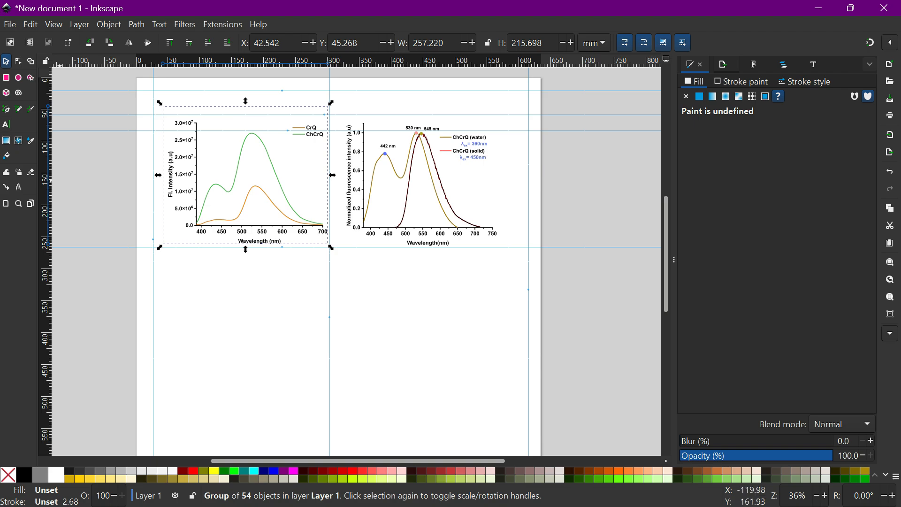
# Add an "a)" text label in Arial Bold 60 pt at the first graph's upper-left corner.
pyautogui.click(6, 125)
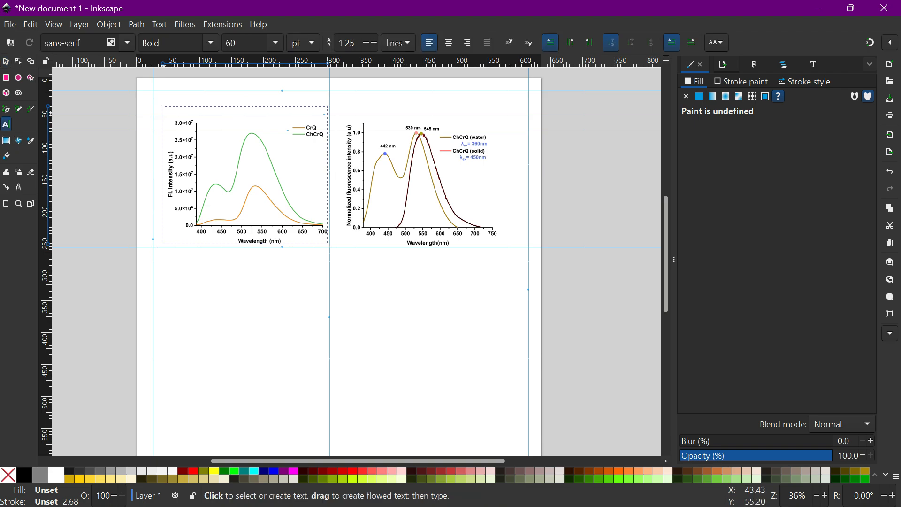
pyautogui.click(158, 115)
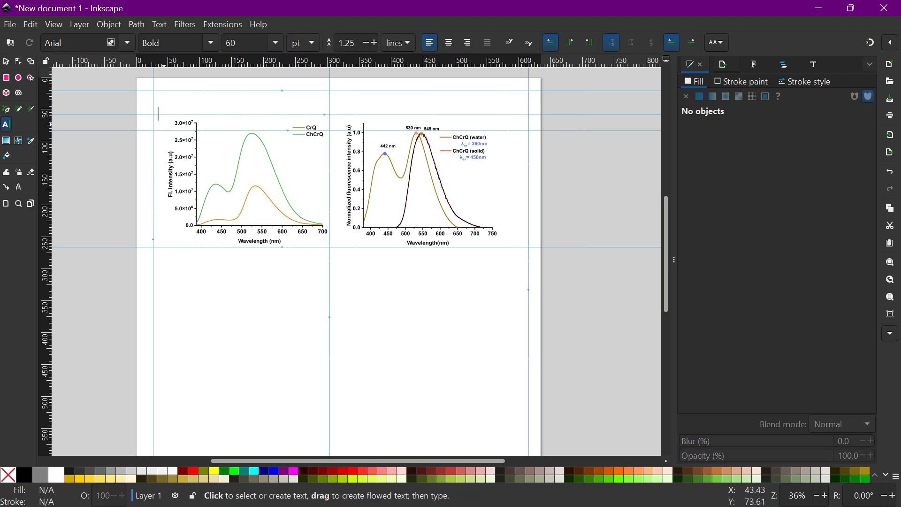
pyautogui.write('a')
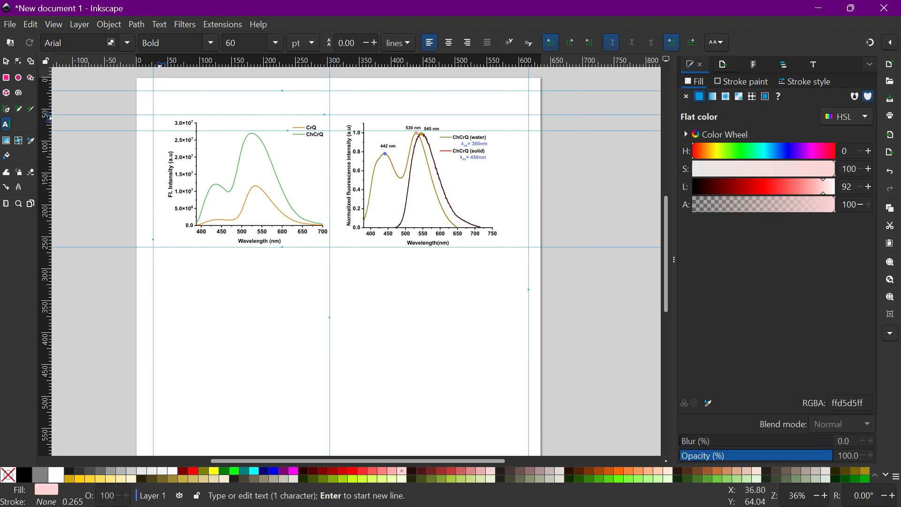
pyautogui.write(')')
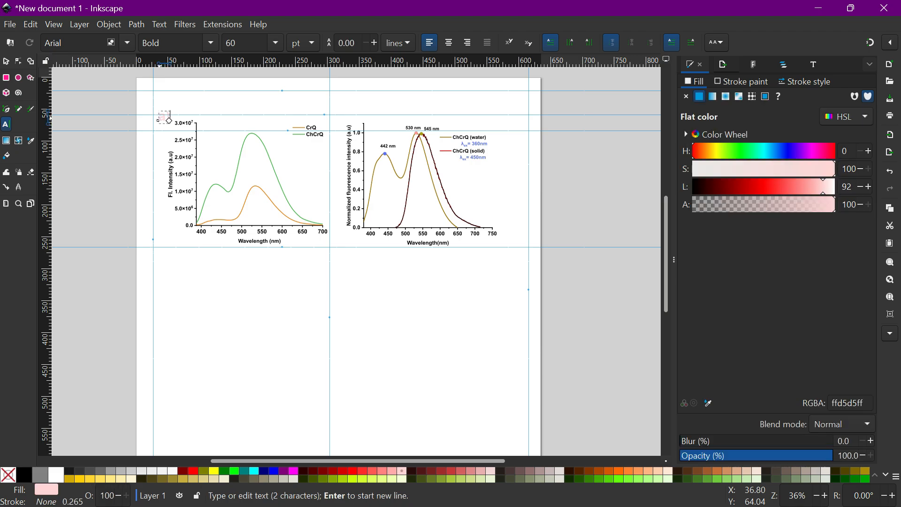
pyautogui.press('Escape')
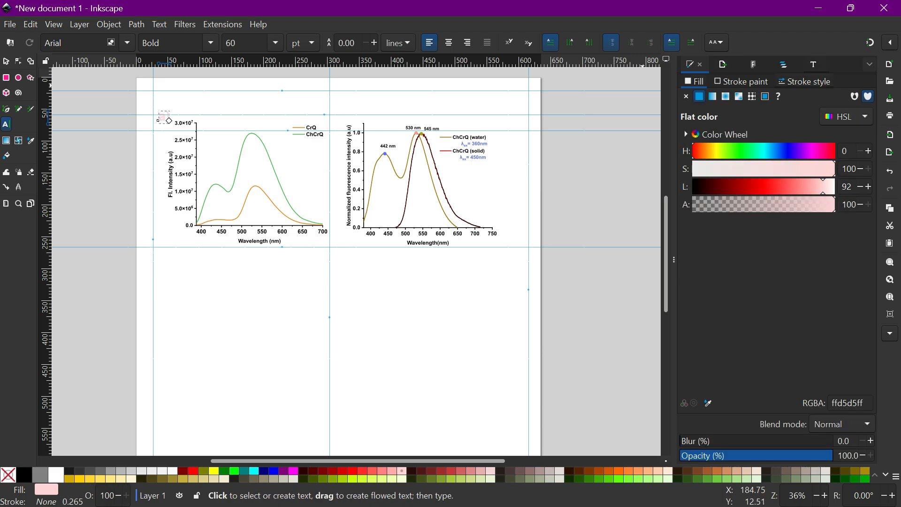
# Colour the "a)" label near-black (0c0101ff) and move it slightly into place beside the graph.
pyautogui.hotkey('ctrl', 'shift', 't')
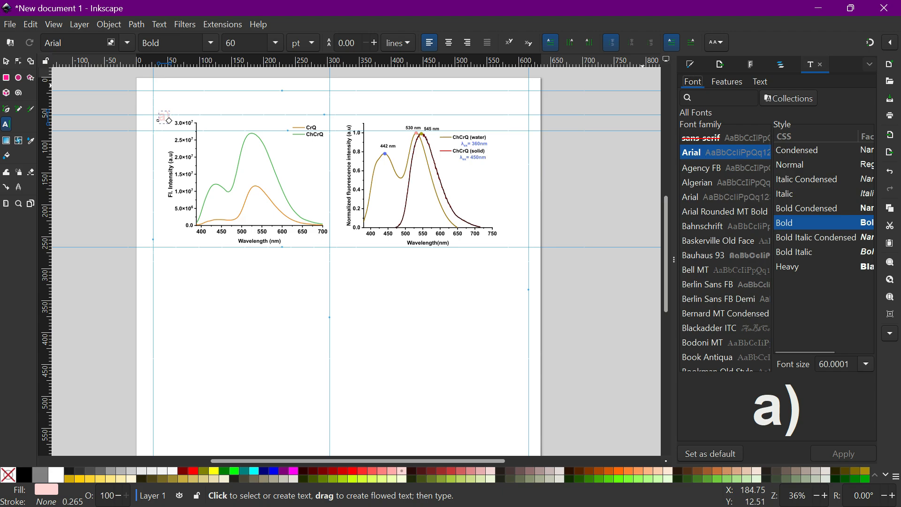
pyautogui.hotkey('ctrl', 'shift', 'f')
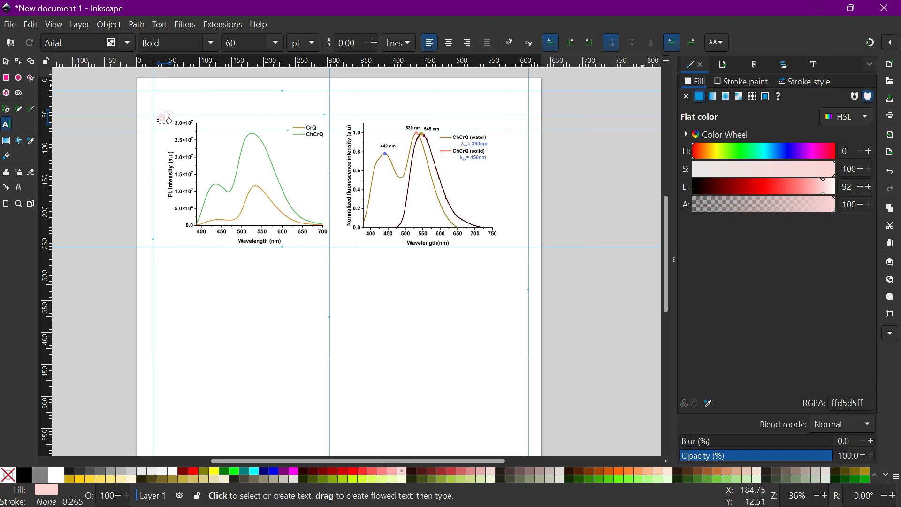
pyautogui.click(165, 118)
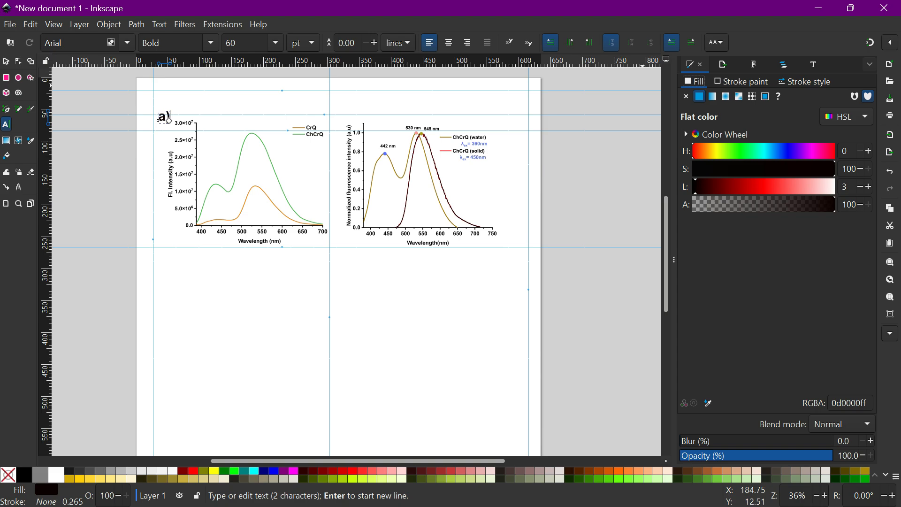
pyautogui.click(813, 169)
pyautogui.press('Escape')
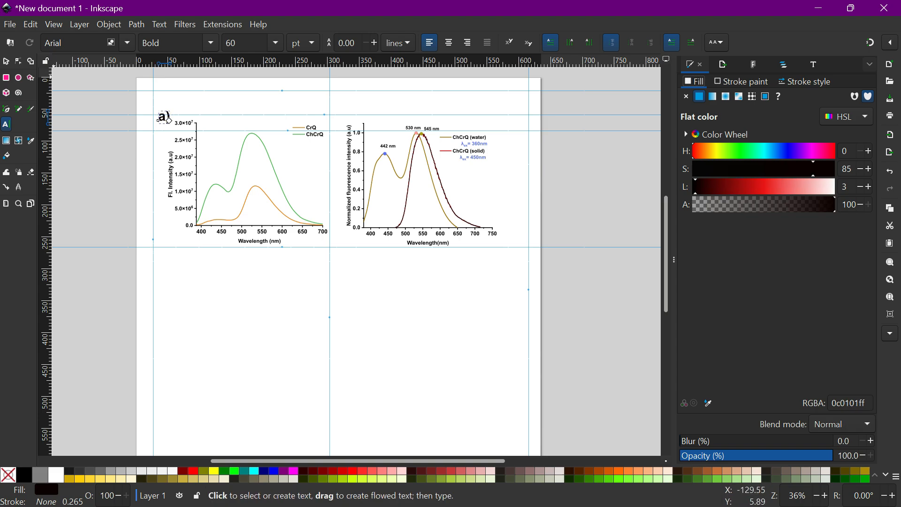
pyautogui.press('s')
pyautogui.moveTo(160, 119); pyautogui.dragTo(155, 126)
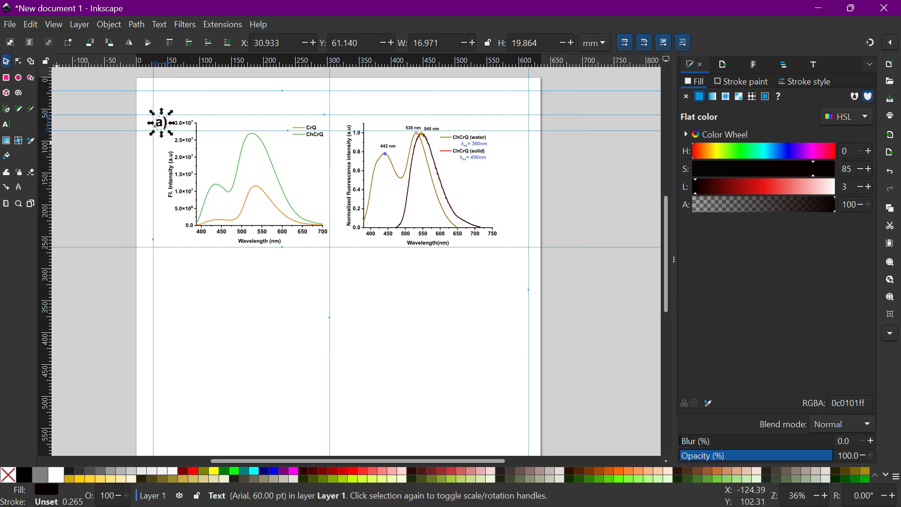
# Add a "b)" text label at the second graph's upper-left corner and nudge it into place.
pyautogui.press('t')
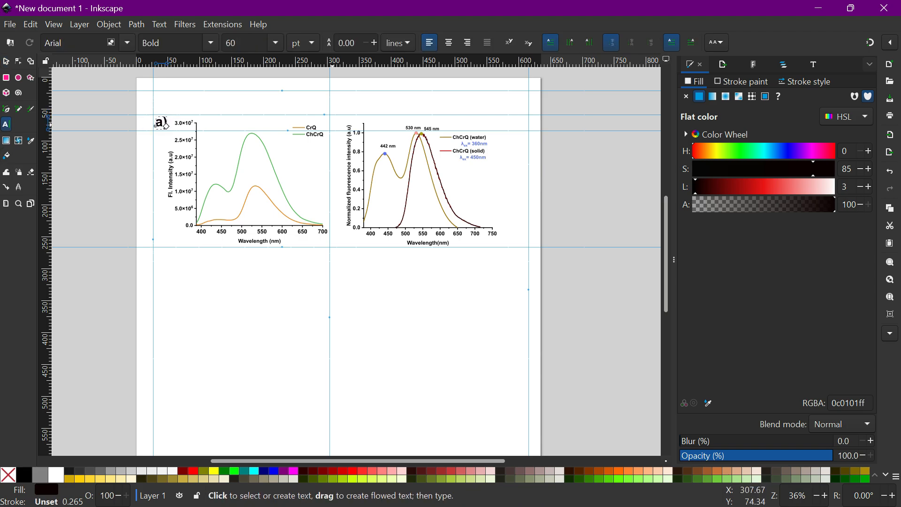
pyautogui.click(334, 120)
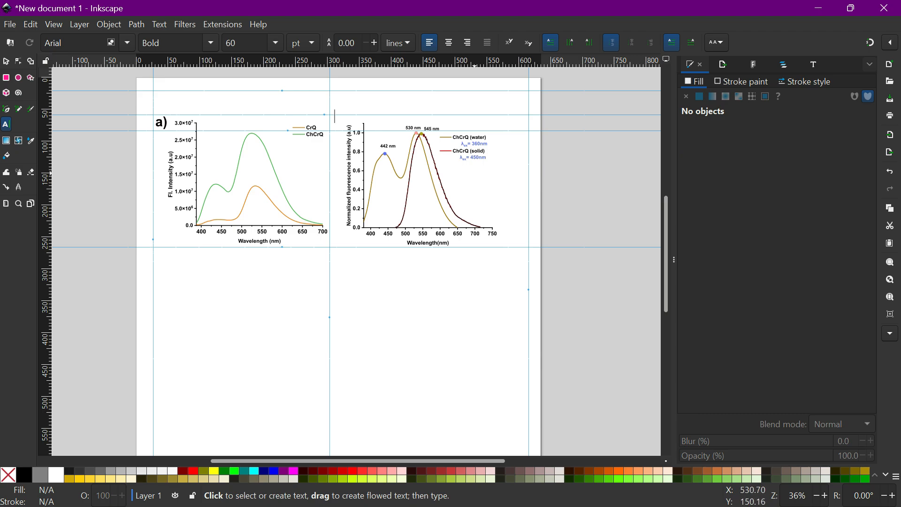
pyautogui.write('b')
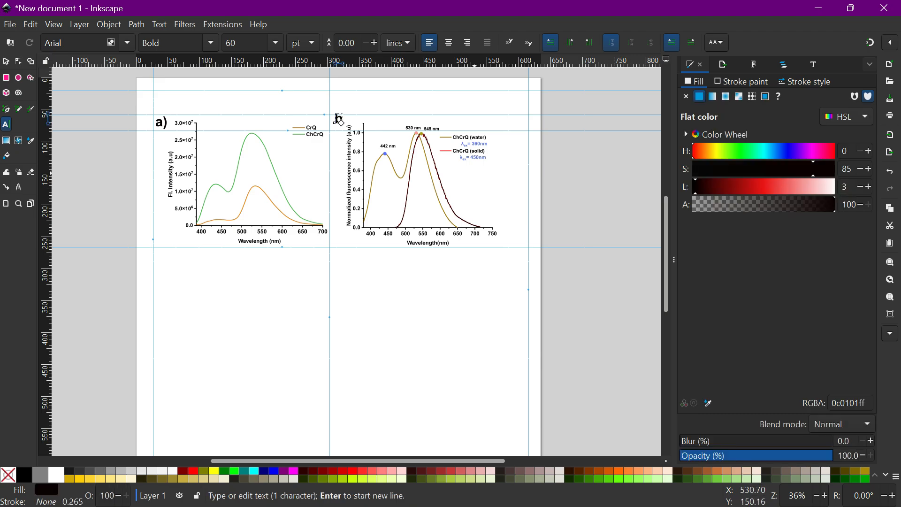
pyautogui.write(')')
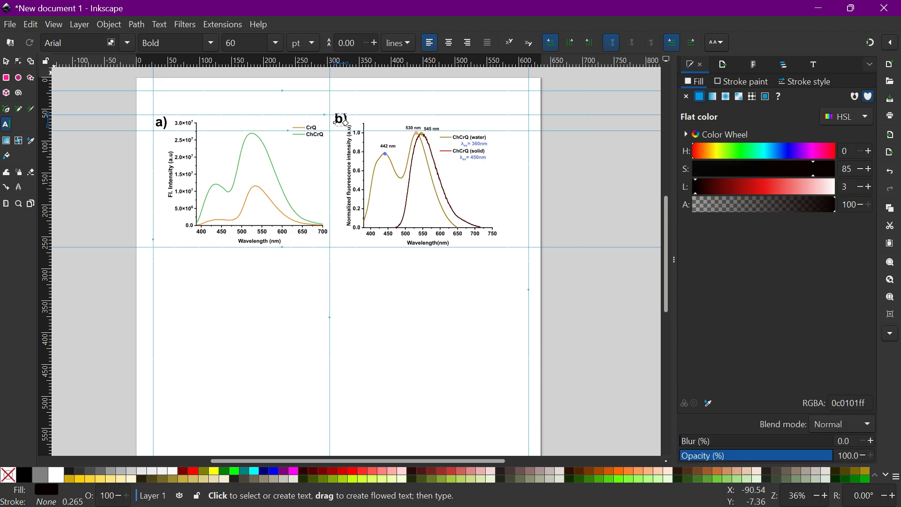
pyautogui.press('F1')
pyautogui.moveTo(342, 119); pyautogui.dragTo(334, 124)
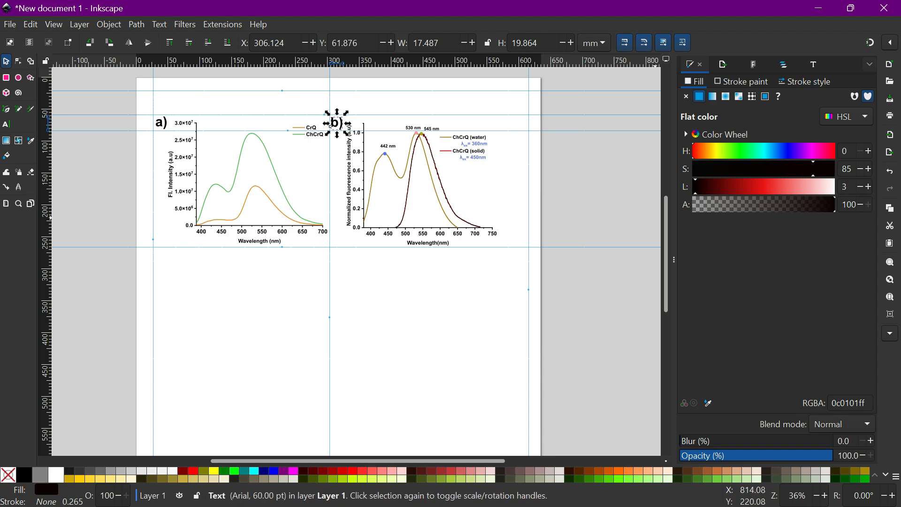
pyautogui.press('Escape')
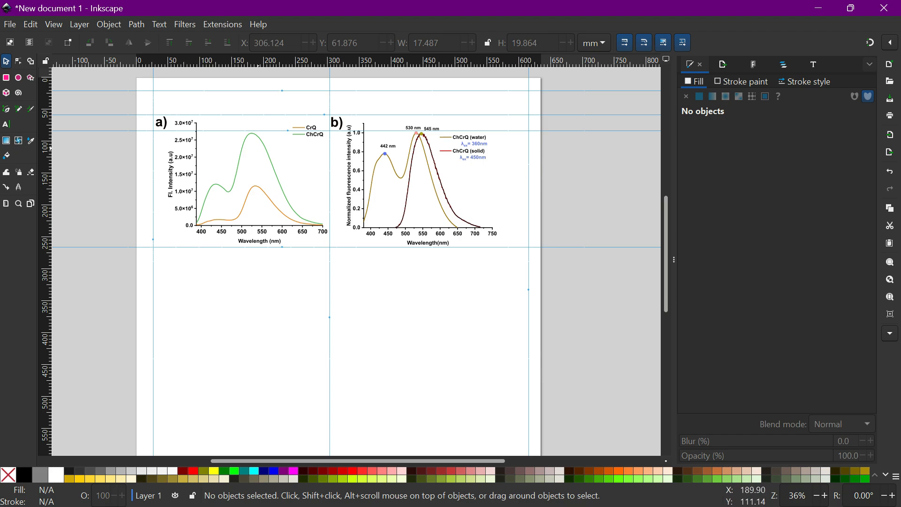
# Ungroup the first graph into its separate objects.
pyautogui.click(265, 149)
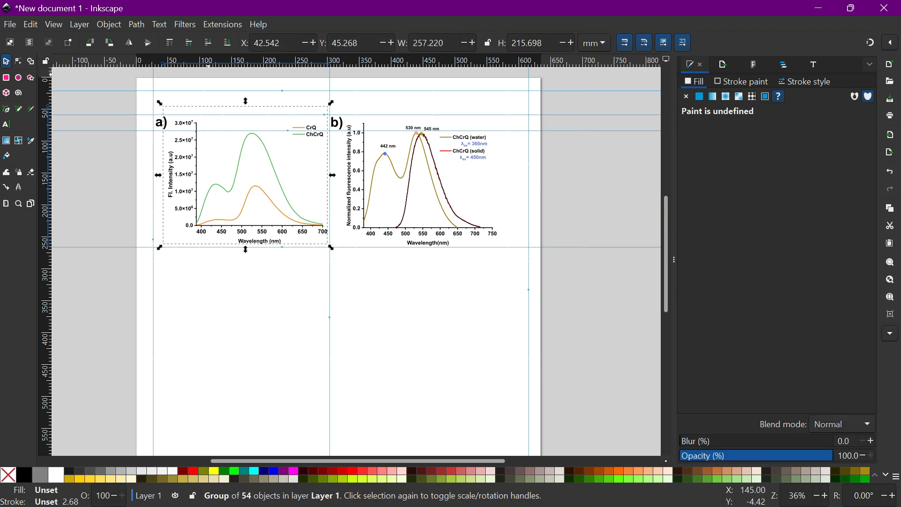
pyautogui.click(109, 24)
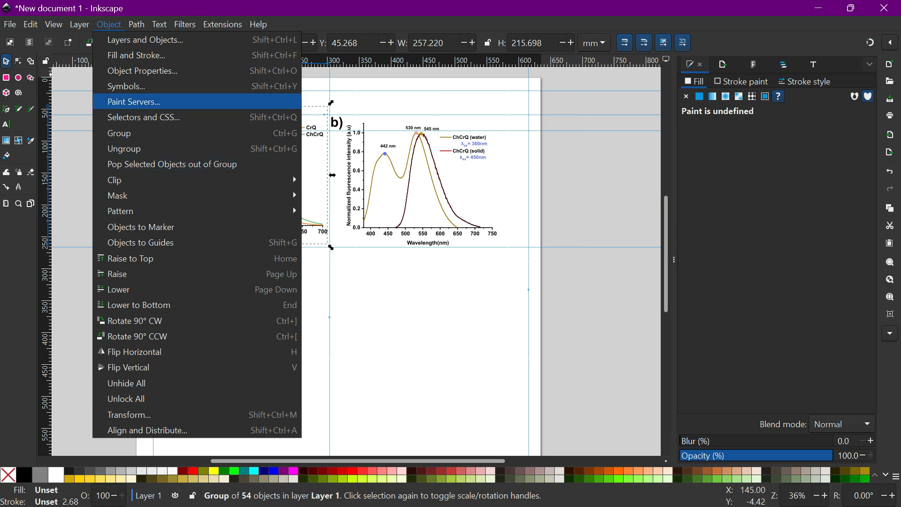
pyautogui.click(124, 149)
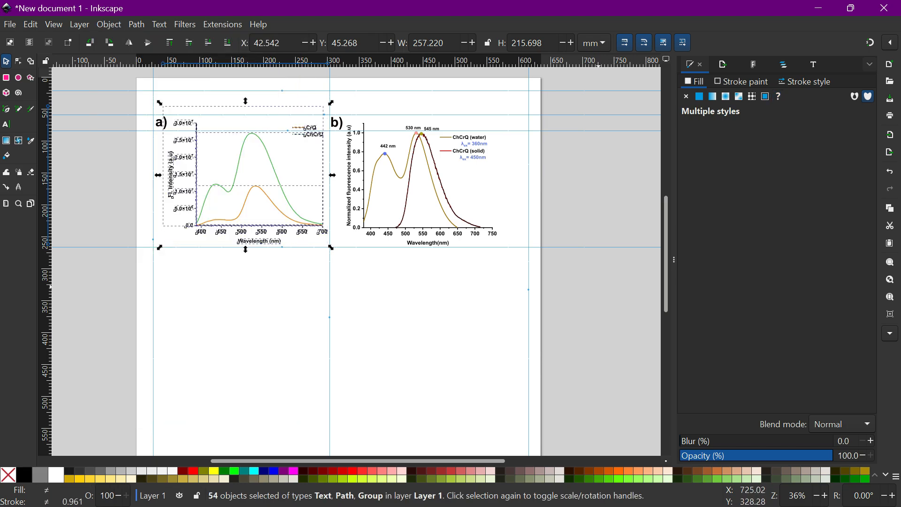
pyautogui.click(340, 282)
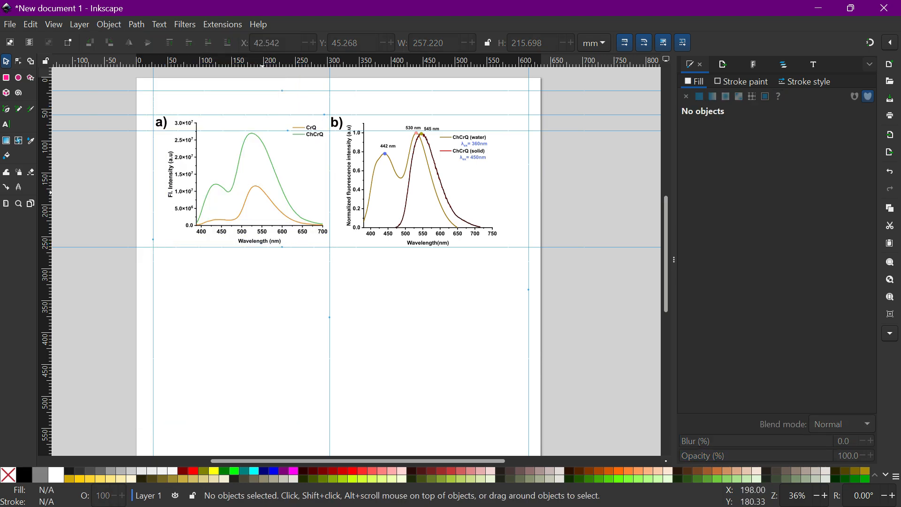
# Try to apply a gradient fill to the orange CrQ curve, then undo the changes.
pyautogui.click(267, 195)
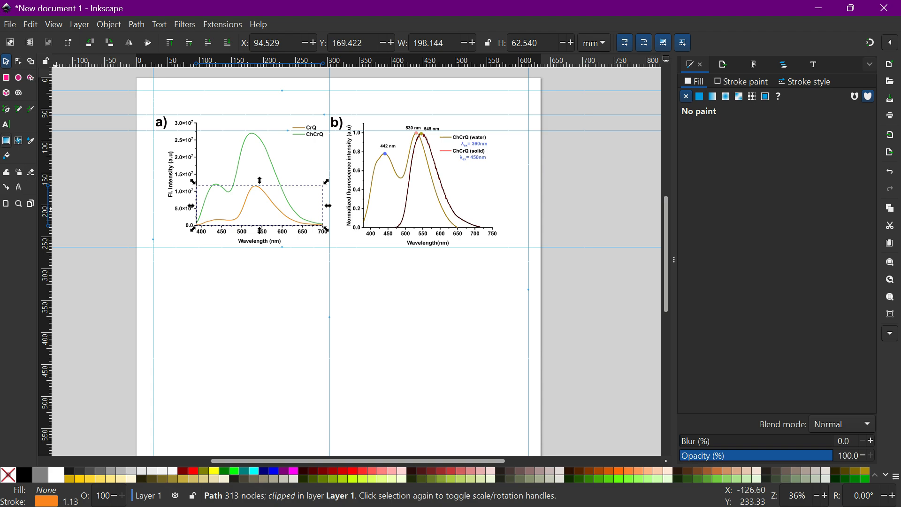
pyautogui.press('g')
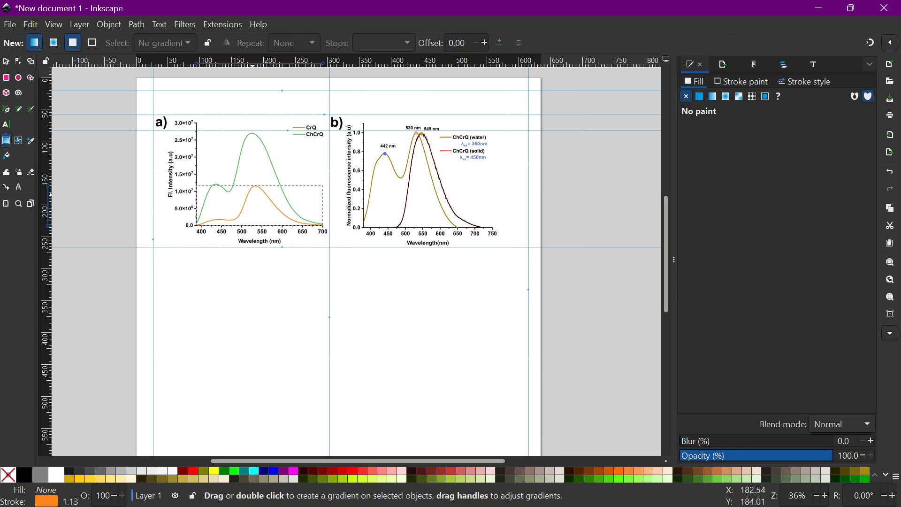
pyautogui.moveTo(256, 188); pyautogui.dragTo(253, 216)
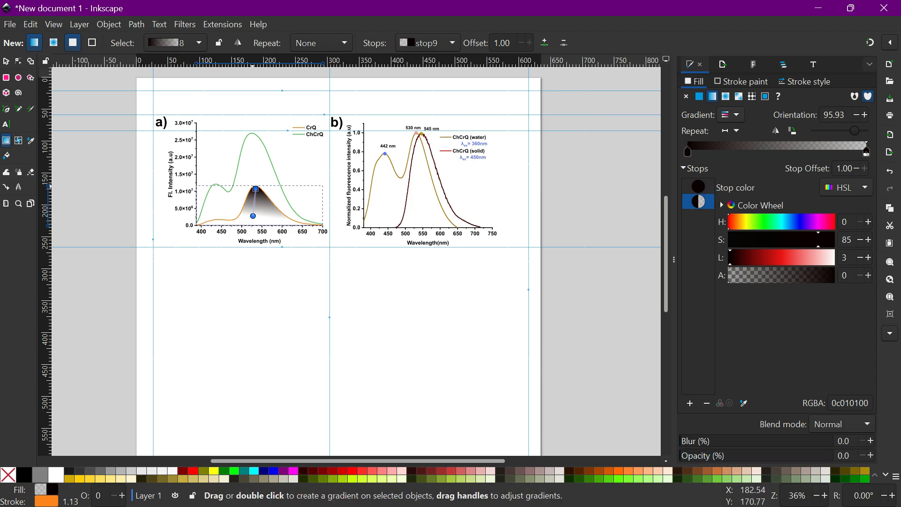
pyautogui.click(256, 188)
pyautogui.click(392, 470)
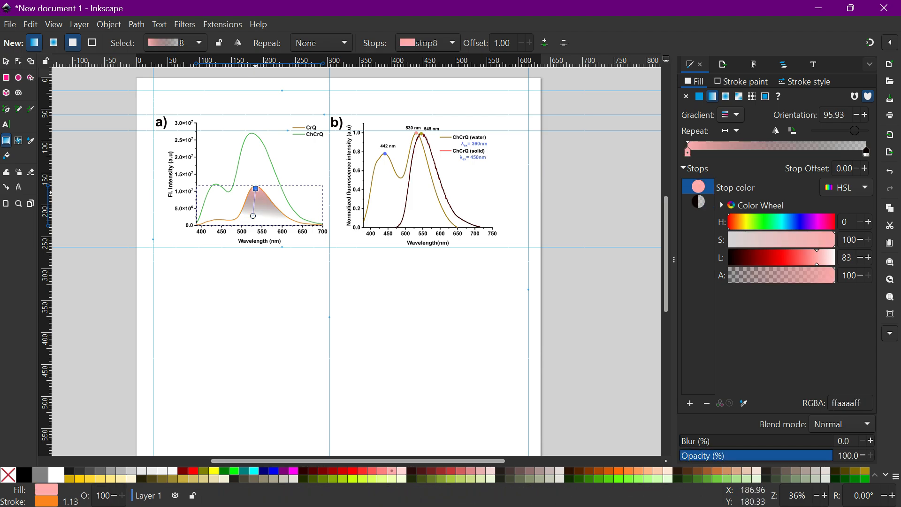
pyautogui.hotkey('ctrl', 'z')
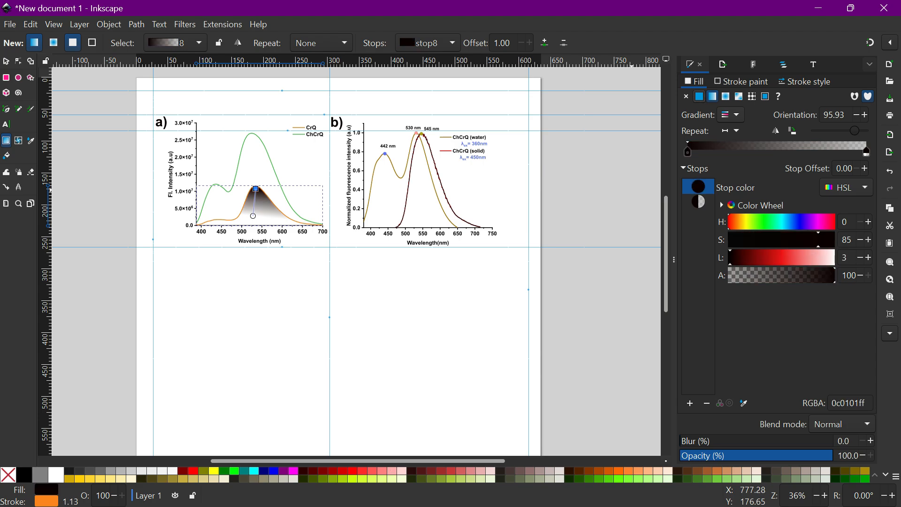
pyautogui.click(699, 96)
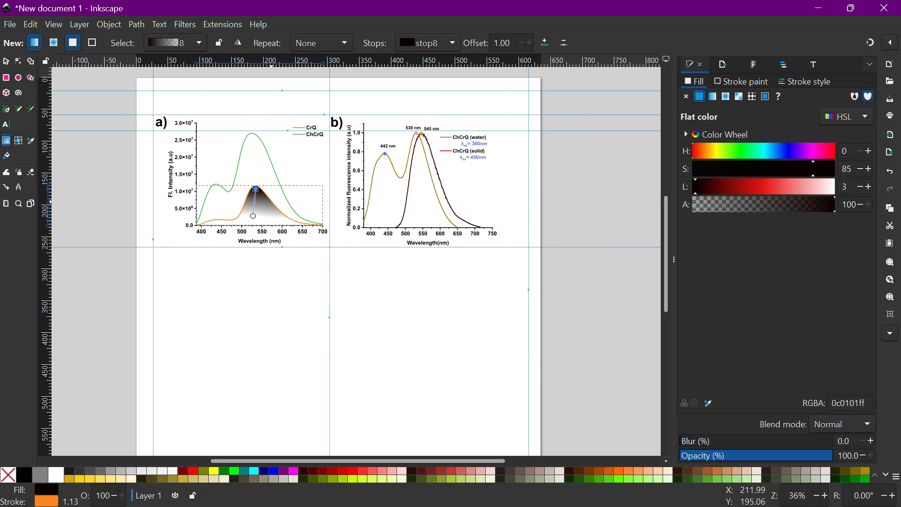
pyautogui.hotkey('ctrl', 'z')
pyautogui.hotkey('ctrl', 'z')
pyautogui.hotkey('ctrl', 'z')
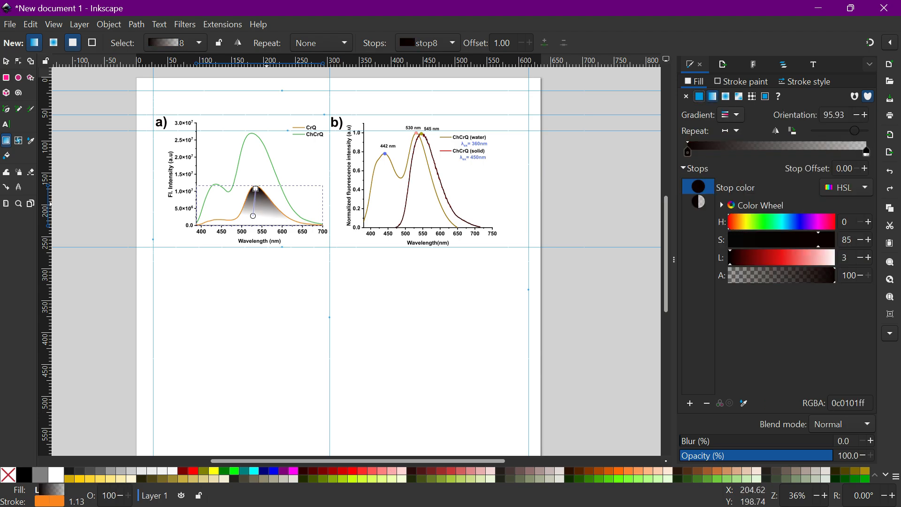
# Fill the orange CrQ curve with pink (ffaaaaff) fading to transparent as a linear gradient from its peak downward.
pyautogui.click(391, 472)
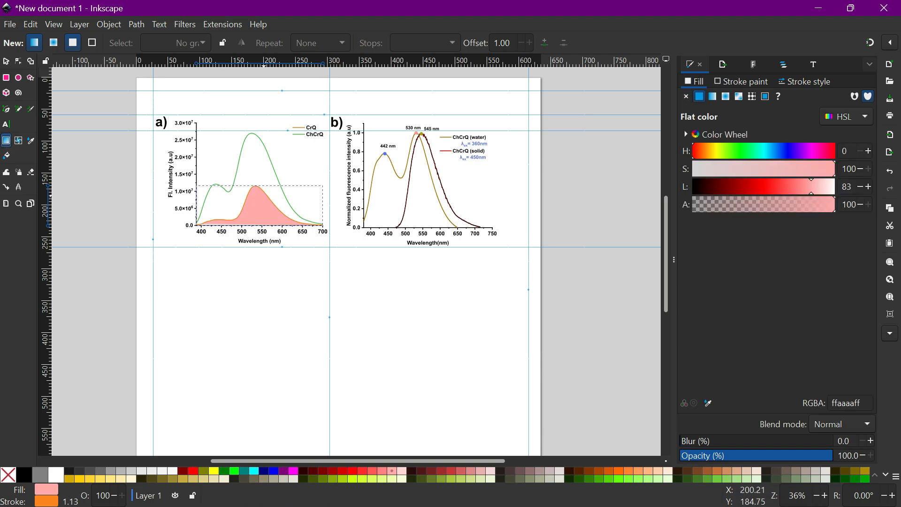
pyautogui.moveTo(256, 188); pyautogui.dragTo(267, 212)
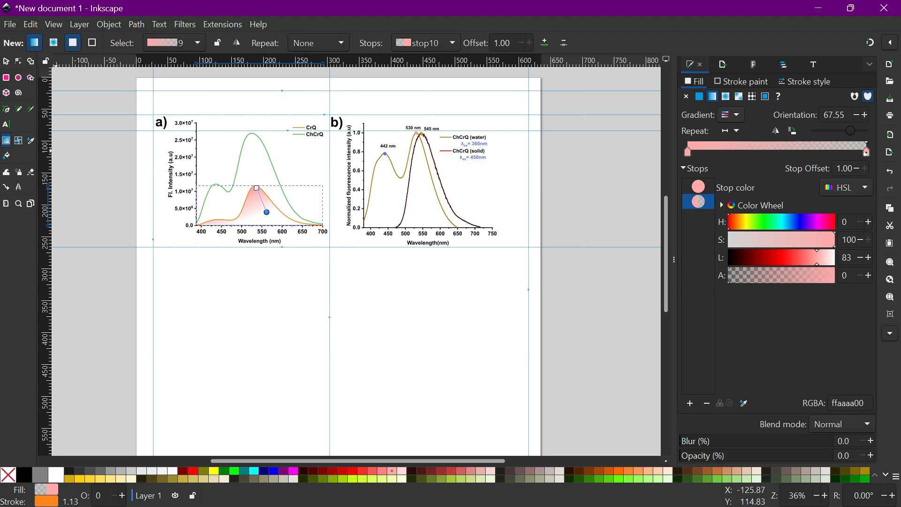
pyautogui.press('s')
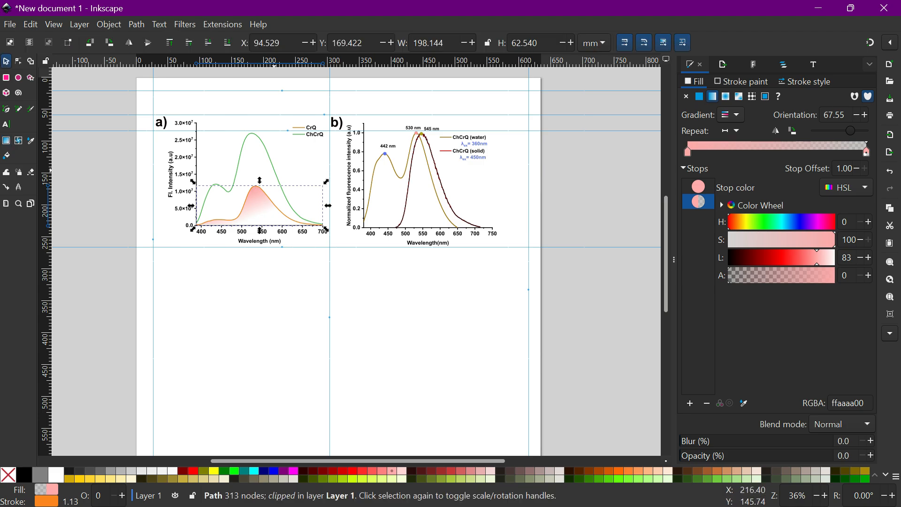
# Fill the green ChCrQ curve with light green (99ff55ff) fading to transparent as a linear gradient from its peak.
pyautogui.click(275, 171)
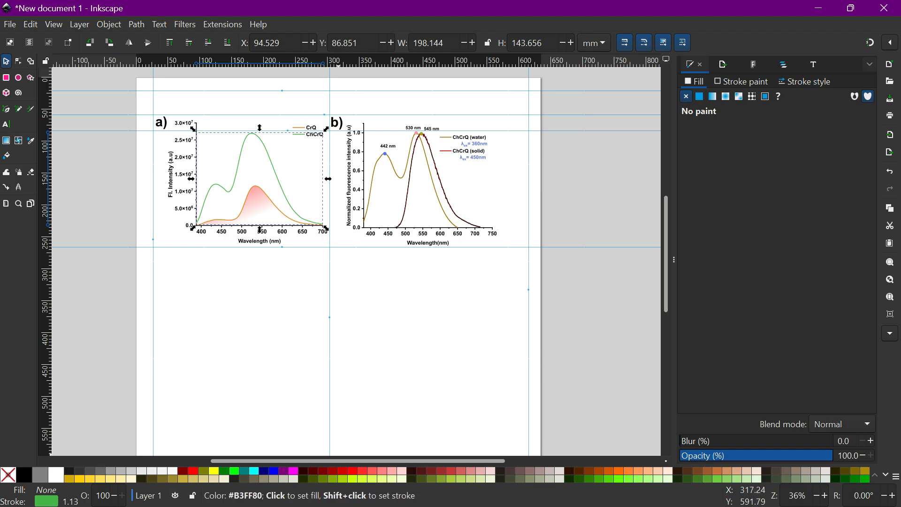
pyautogui.click(638, 478)
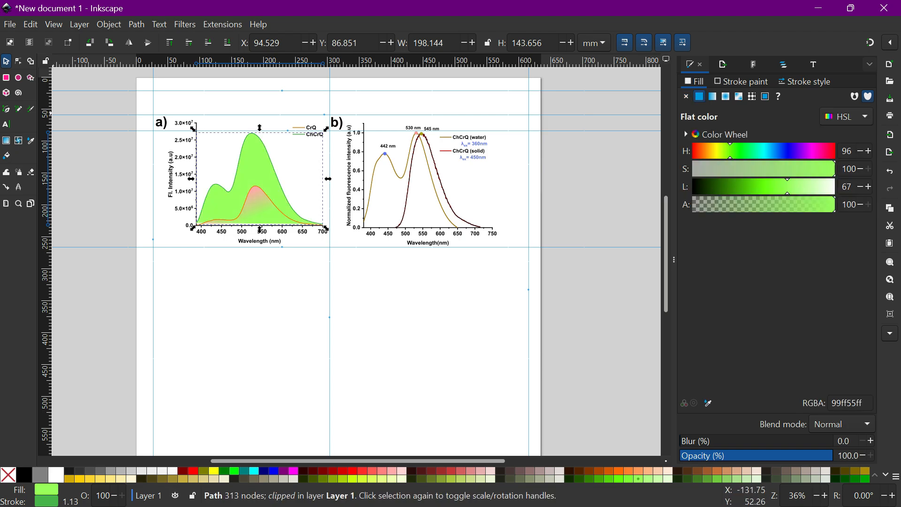
pyautogui.click(6, 140)
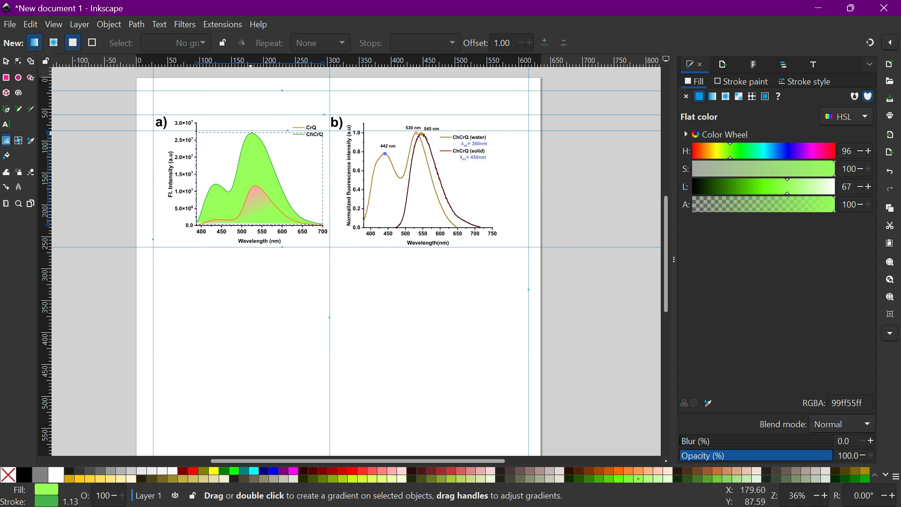
pyautogui.moveTo(250, 133); pyautogui.dragTo(276, 172)
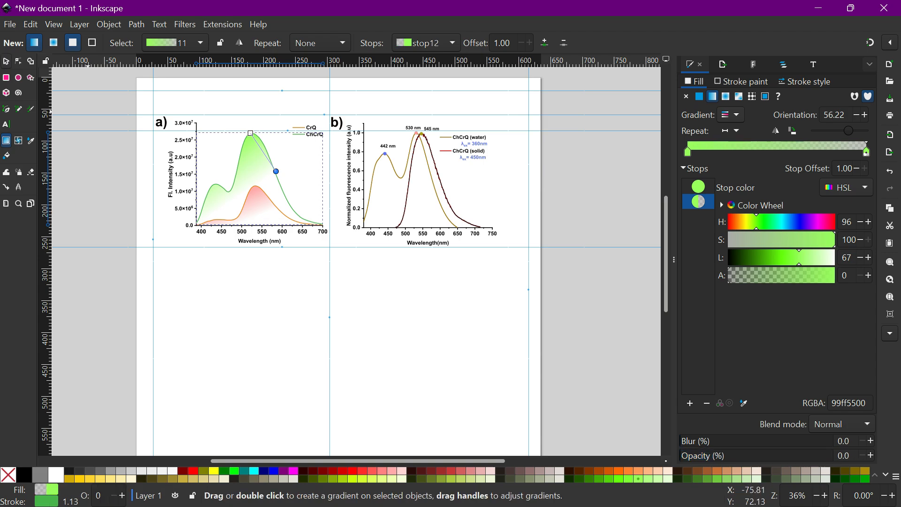
pyautogui.press('s')
pyautogui.click(259, 179)
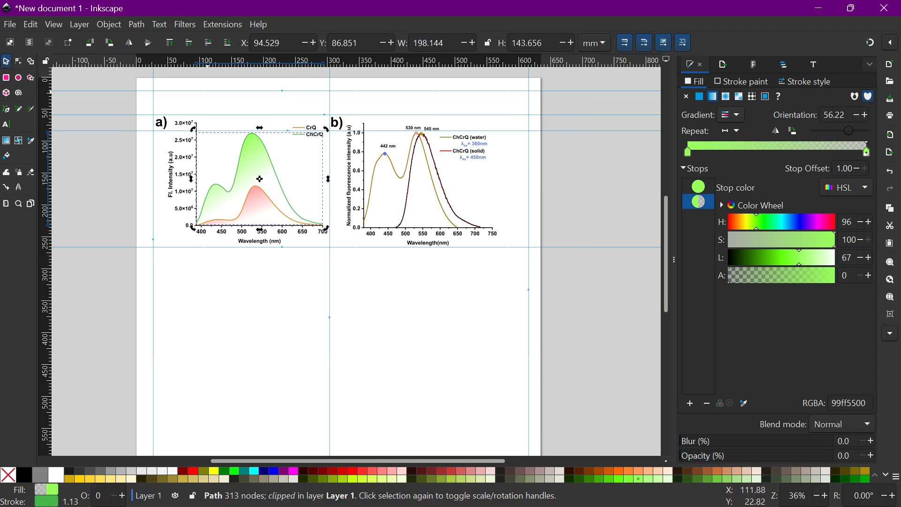
pyautogui.click(260, 179)
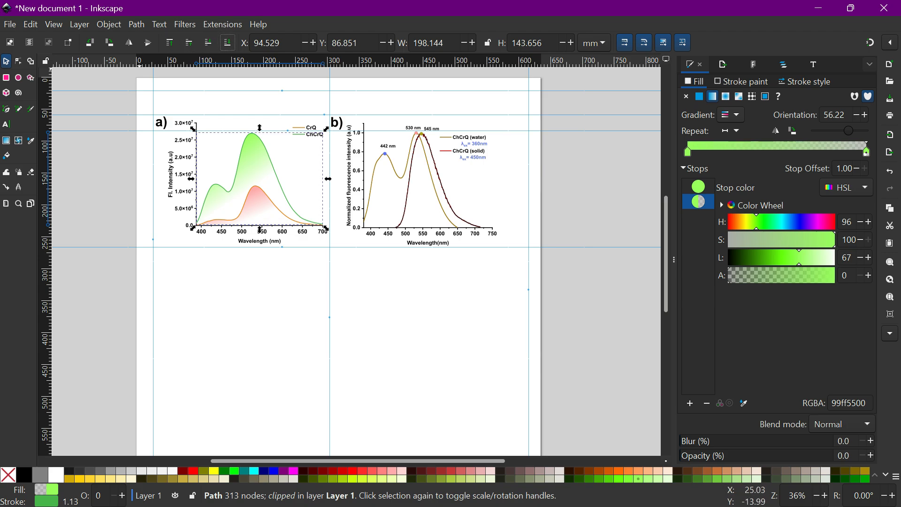
pyautogui.click(545, 319)
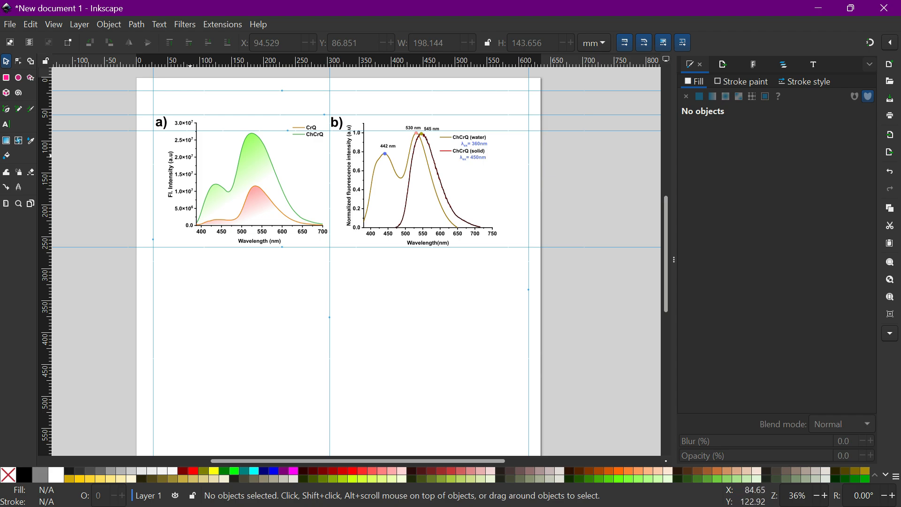
# Select all elements of the first graph and group them back together.
pyautogui.click(198, 154)
pyautogui.click(622, 350)
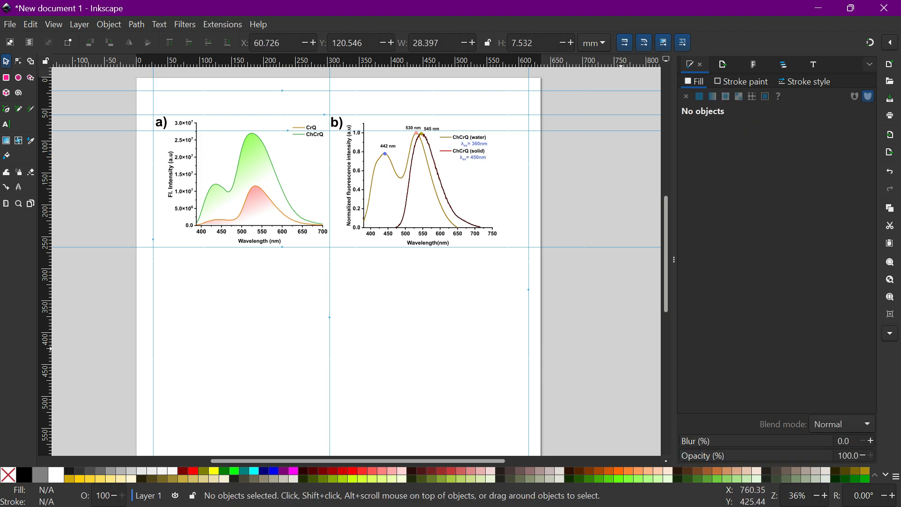
pyautogui.moveTo(336, 274); pyautogui.dragTo(171, 116)
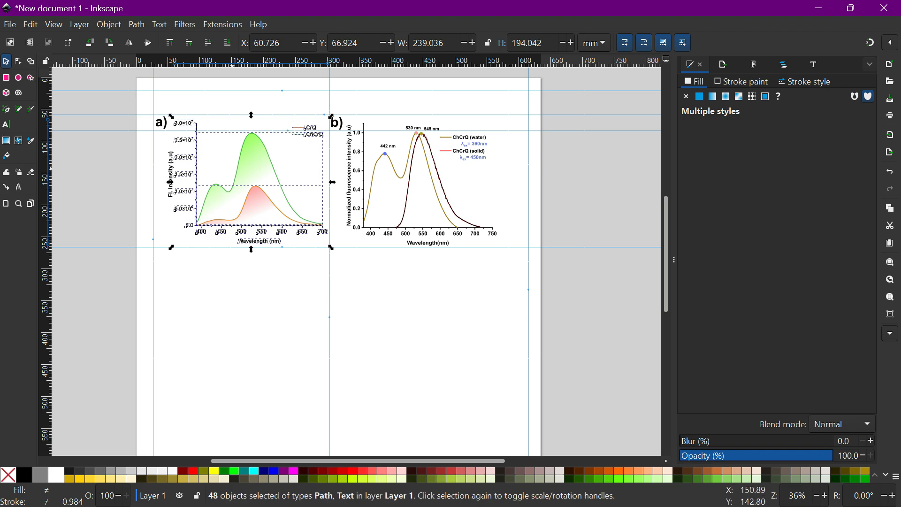
pyautogui.hotkey('ctrl', 'g')
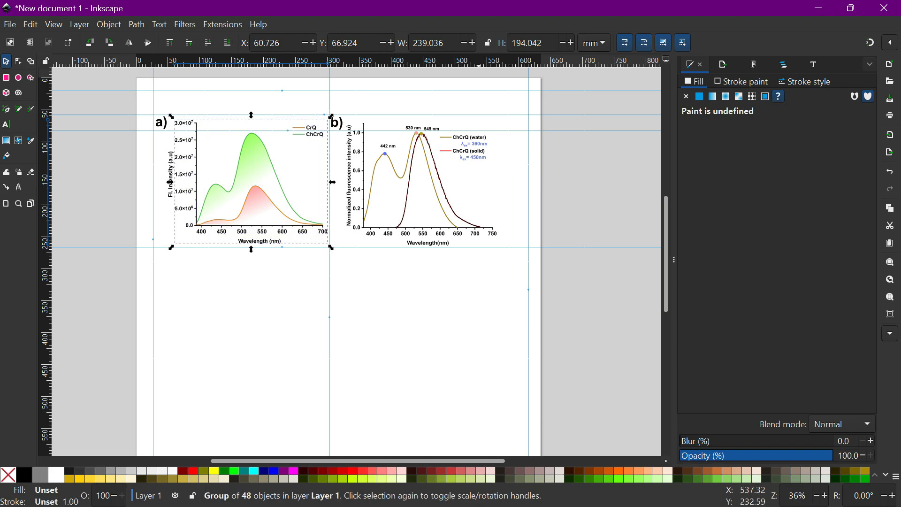
pyautogui.click(527, 284)
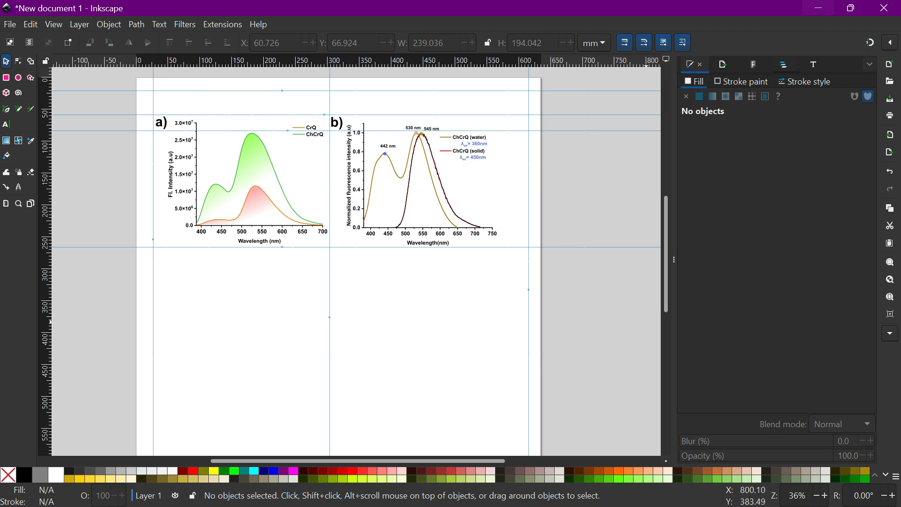
# Switch to the browser and view the emission spectra figure in the ACS Applied Bio Materials article.
pyautogui.click(817, 8)
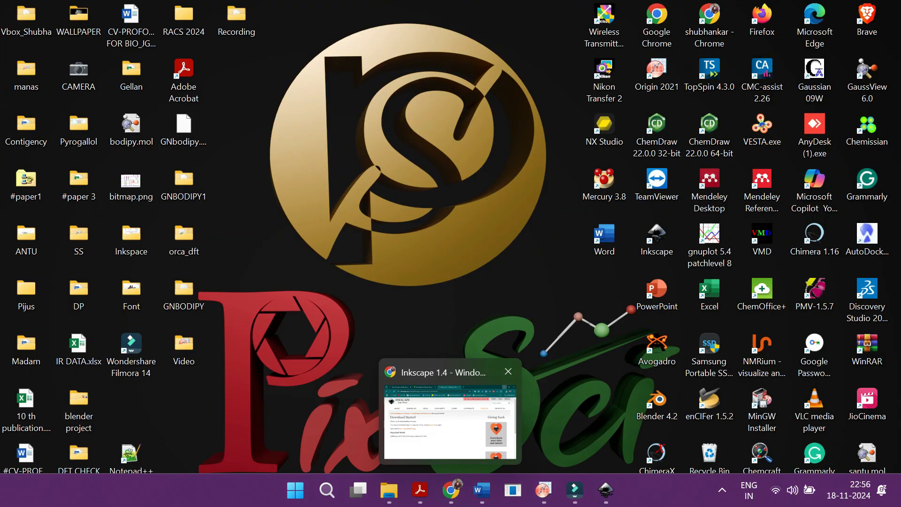
pyautogui.click(451, 490)
pyautogui.click(277, 15)
pyautogui.click(108, 14)
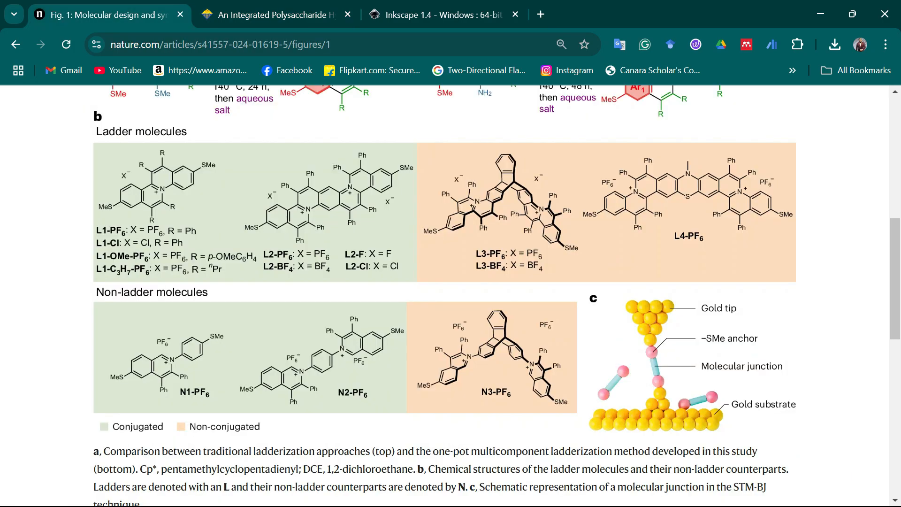
pyautogui.click(279, 15)
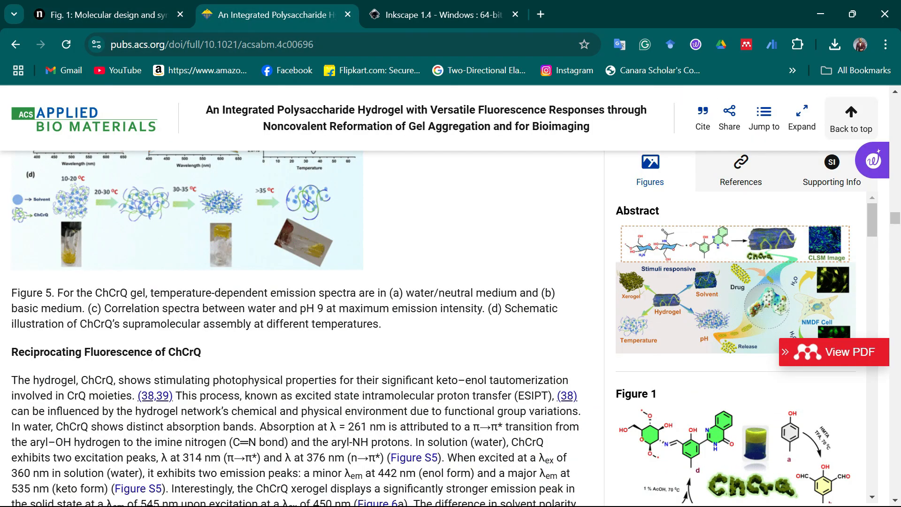
pyautogui.scroll(2, 296, 328)
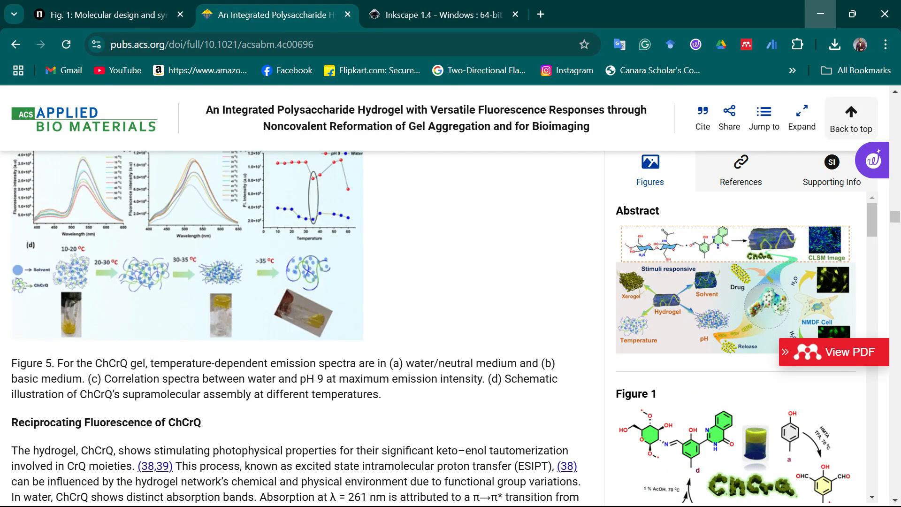
# Switch back to Inkscape and draw a rectangle covering both graphs between the guides, about 570 × 206 mm.
pyautogui.click(821, 14)
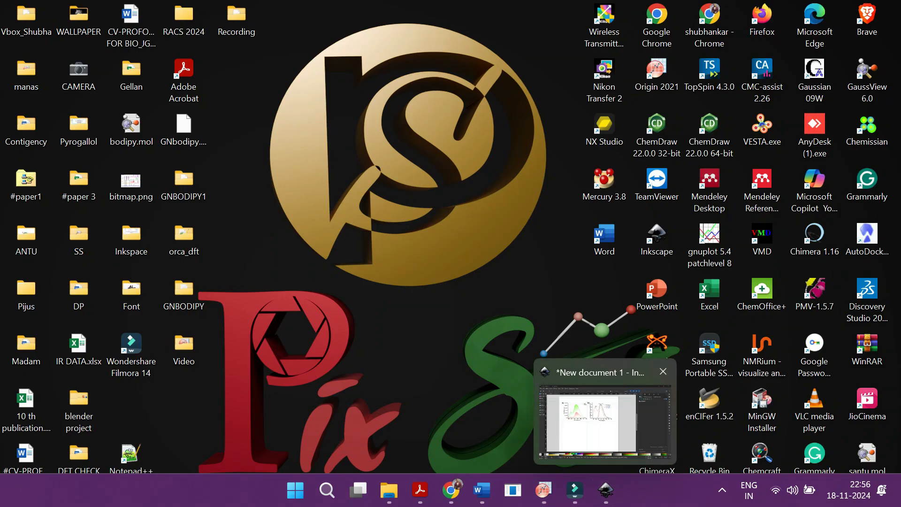
pyautogui.click(605, 489)
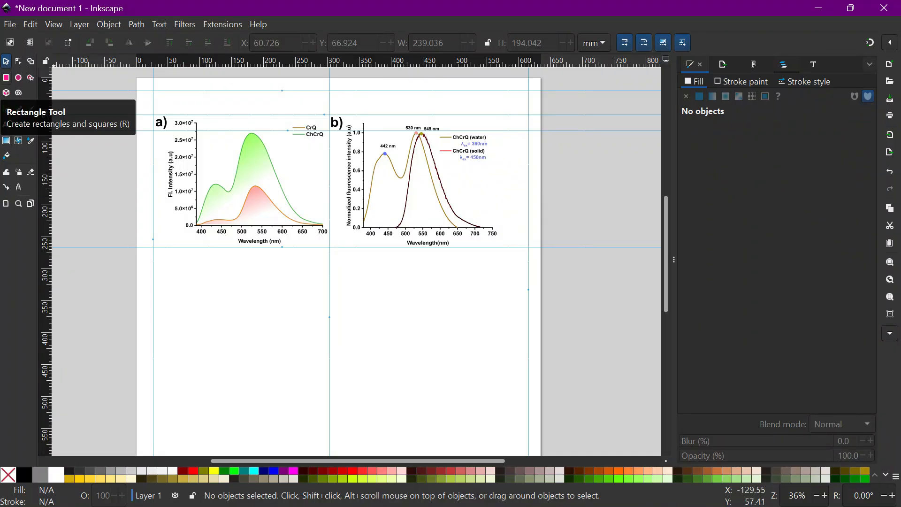
pyautogui.click(6, 77)
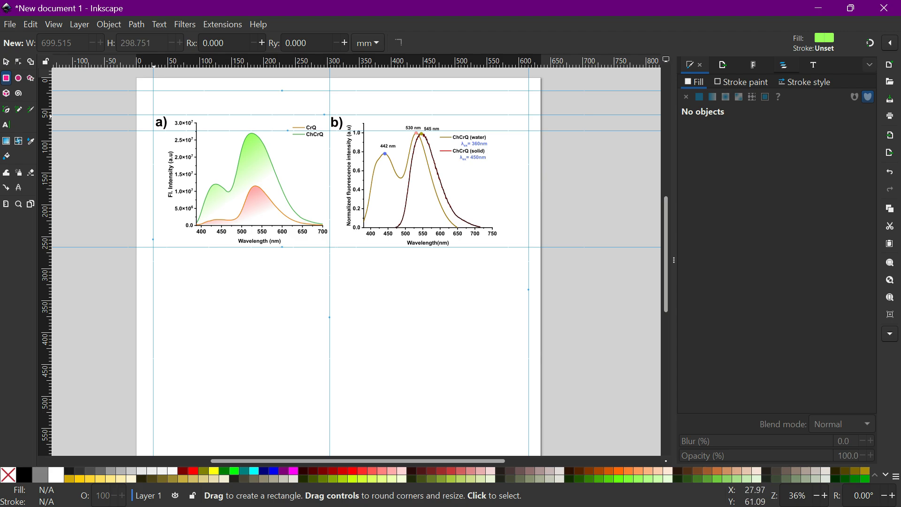
pyautogui.moveTo(153, 114); pyautogui.dragTo(516, 247)
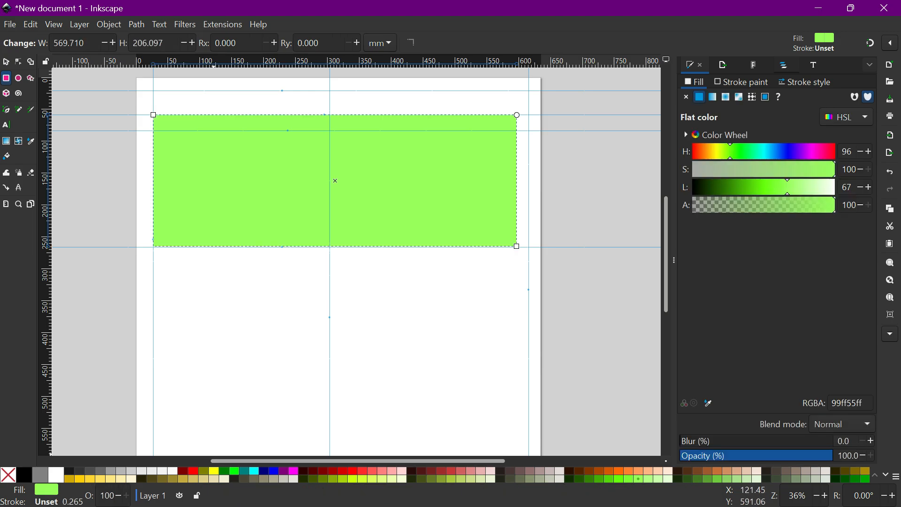
# Fill the rectangle with a light pinkish grey (e3dbdbff) from the palette.
pyautogui.click(283, 478)
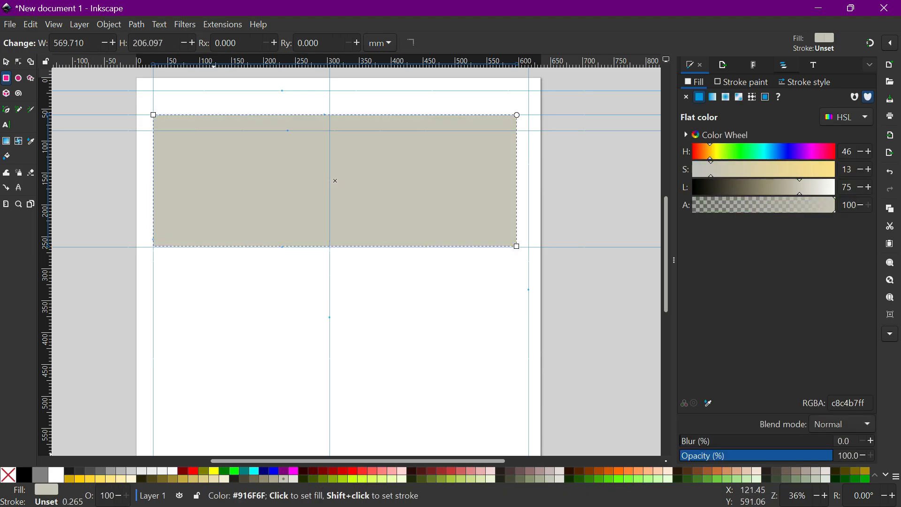
pyautogui.click(550, 471)
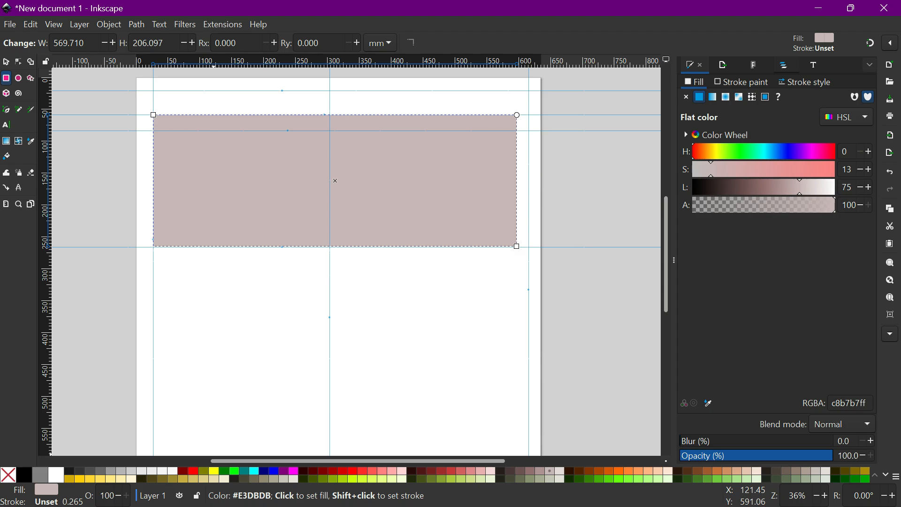
pyautogui.click(560, 471)
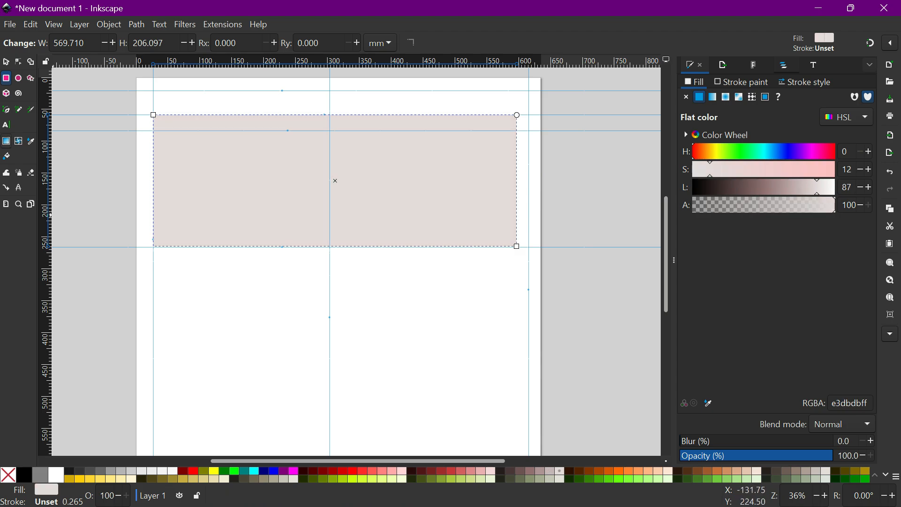
# Apply a linear gradient to the rectangle running from its left side toward the right graph.
pyautogui.press('g')
pyautogui.moveTo(311, 117); pyautogui.dragTo(308, 147)
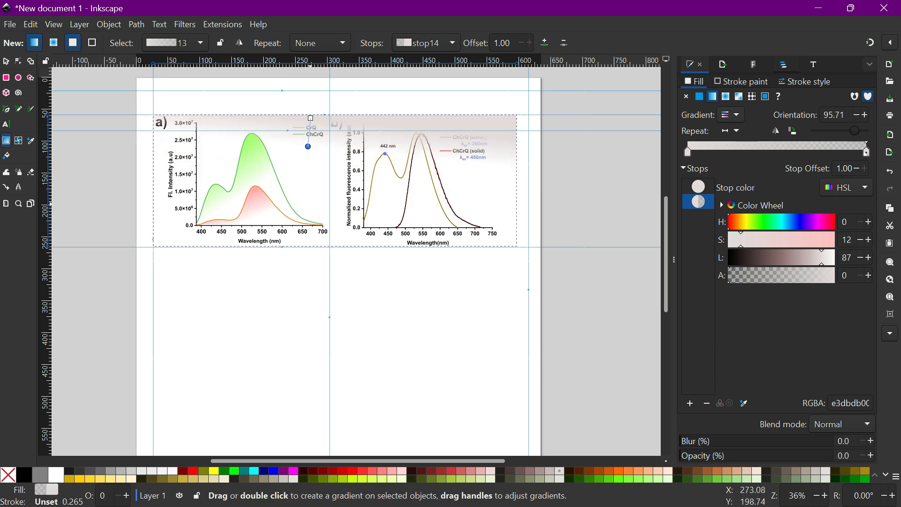
pyautogui.moveTo(322, 243); pyautogui.dragTo(412, 193)
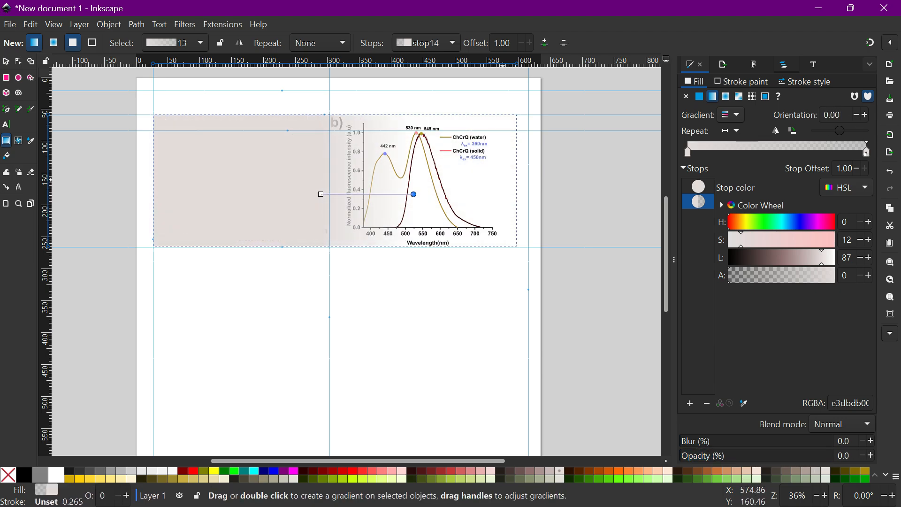
pyautogui.moveTo(503, 180)
pyautogui.mouseDown()
pyautogui.moveTo(422, 189)
pyautogui.moveTo(211, 185)
pyautogui.moveTo(217, 162)
pyautogui.moveTo(477, 193)
pyautogui.moveTo(537, 190)
pyautogui.moveTo(491, 189)
pyautogui.mouseUp()
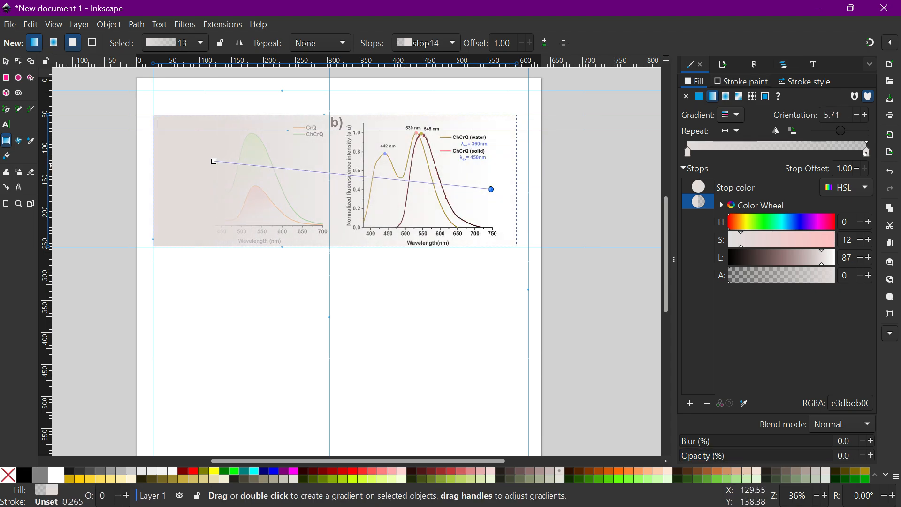
# Adjust the opacity of the gradient's stops and undo the last handle move.
pyautogui.click(814, 275)
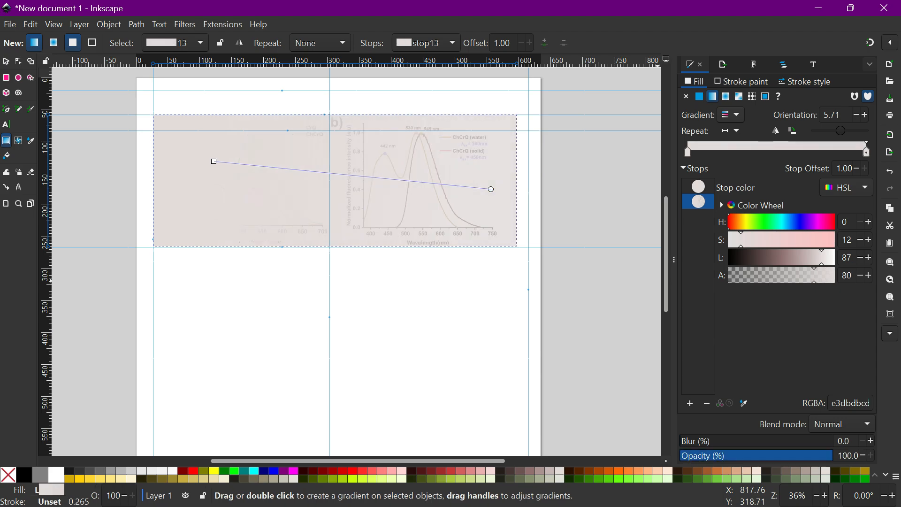
pyautogui.moveTo(807, 276); pyautogui.dragTo(797, 276)
pyautogui.click(214, 161)
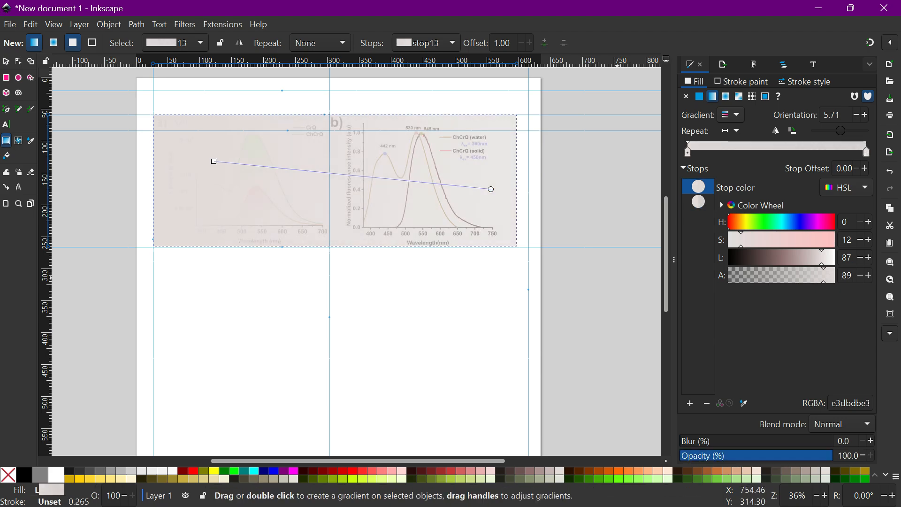
pyautogui.moveTo(823, 275); pyautogui.dragTo(753, 276)
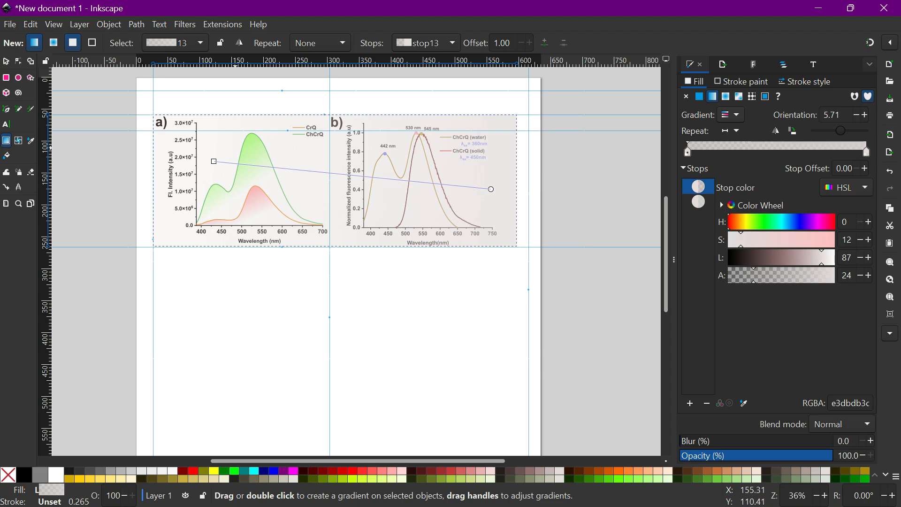
pyautogui.moveTo(232, 146); pyautogui.dragTo(422, 207)
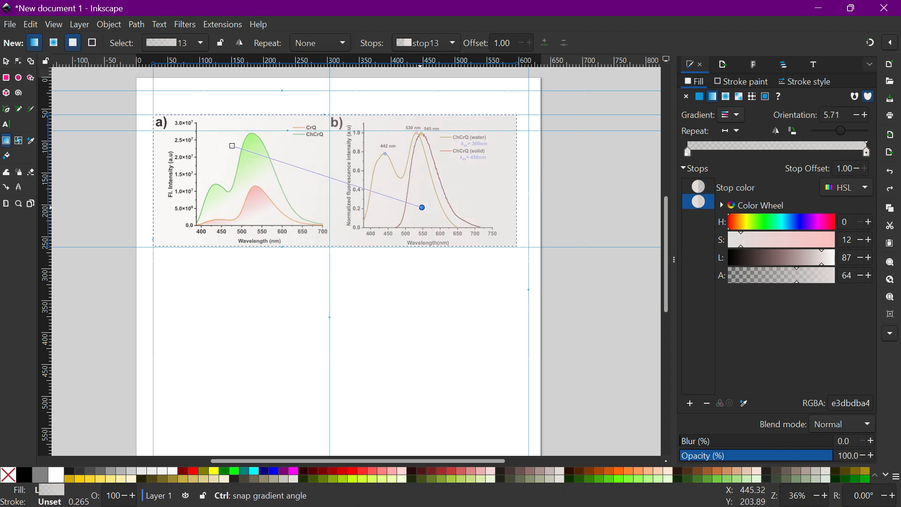
pyautogui.hotkey('ctrl', 'z')
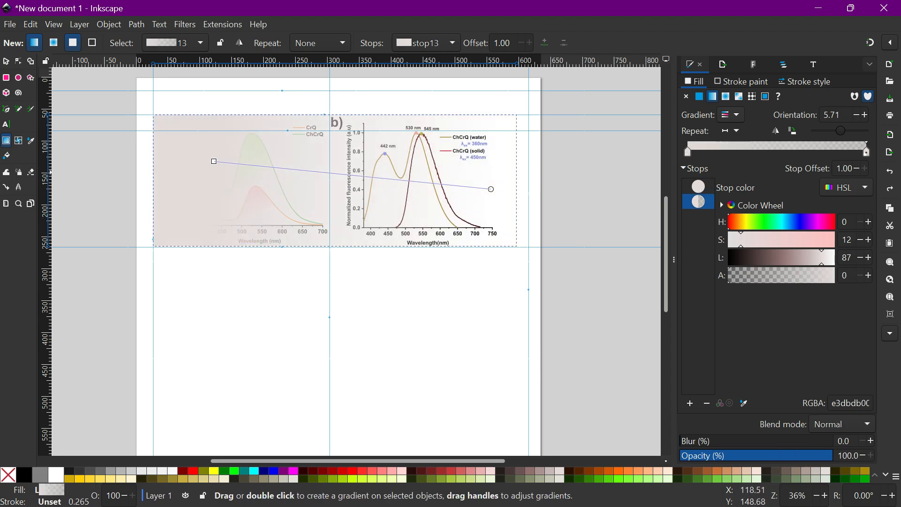
# Stretch the gradient handles diagonally beyond both ends of the rectangle, with the start stop at 52 opacity.
pyautogui.moveTo(491, 189); pyautogui.dragTo(568, 217)
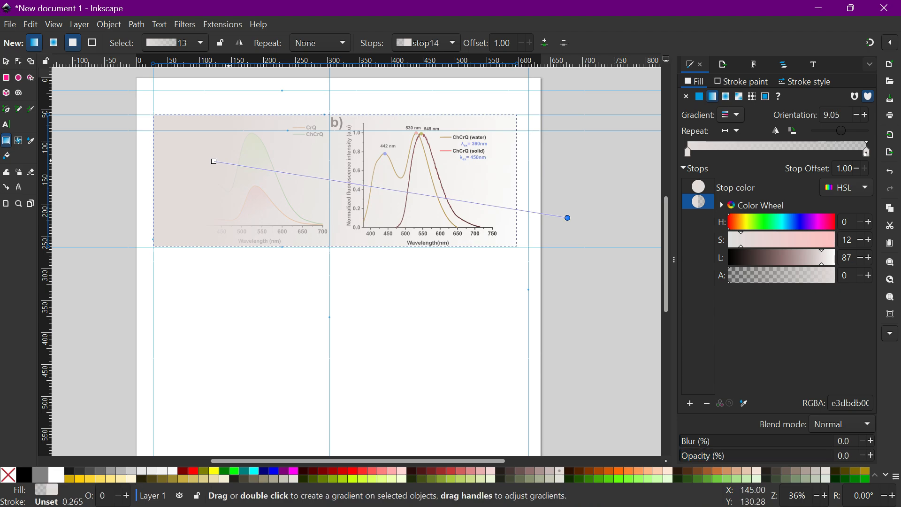
pyautogui.moveTo(214, 162); pyautogui.dragTo(117, 135)
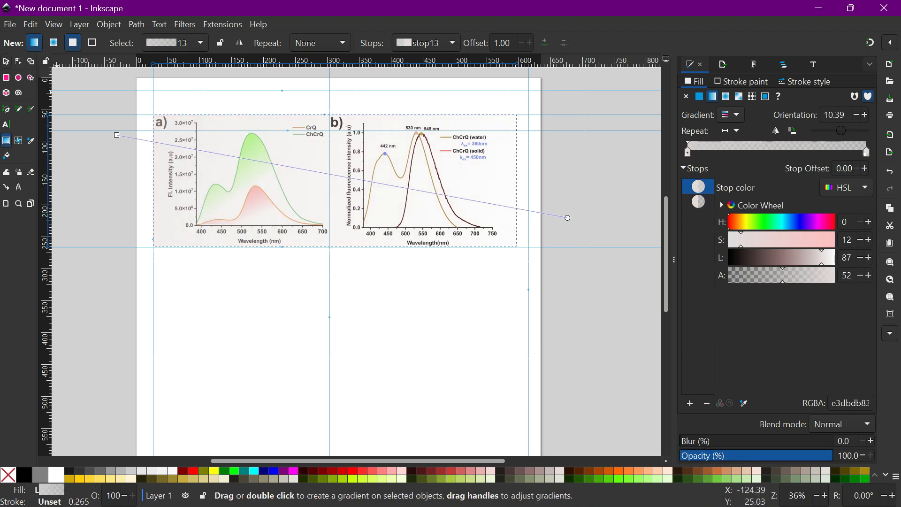
pyautogui.press('s')
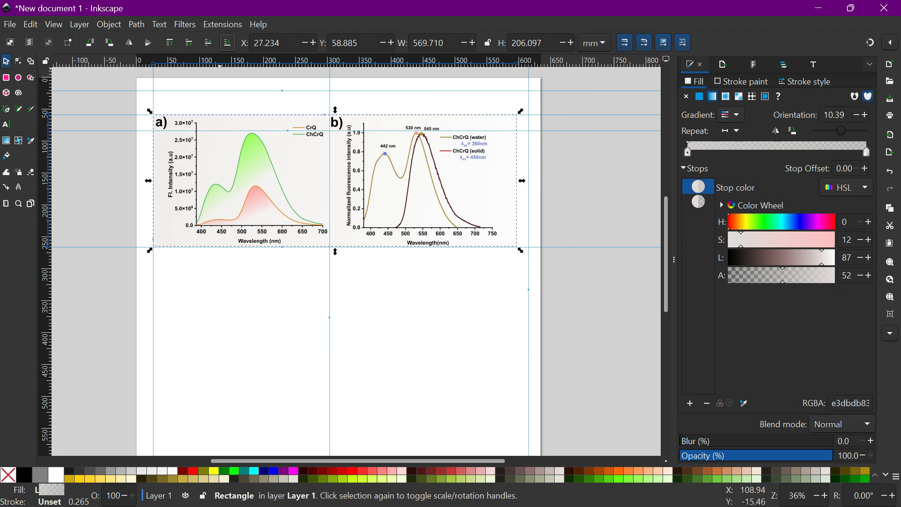
# Resize the page to fit its content in Document Properties.
pyautogui.hotkey('alt', 'f')
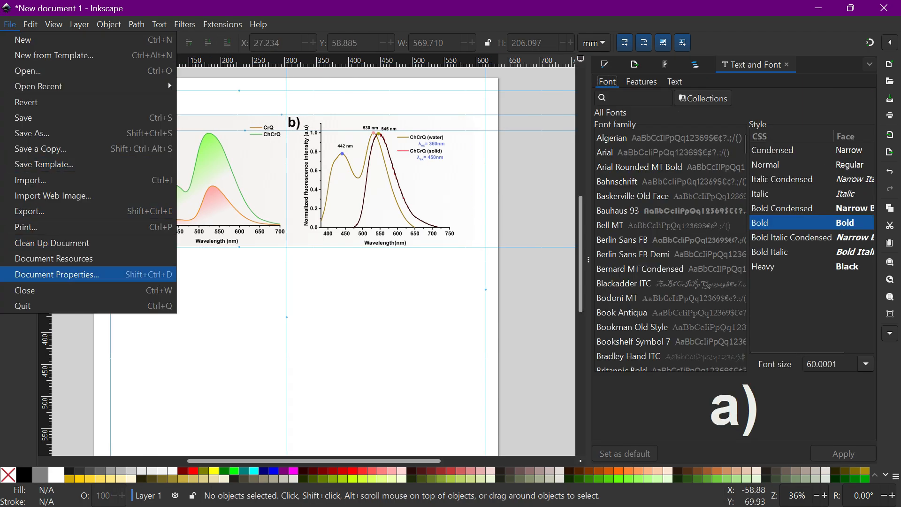
pyautogui.press('Return')
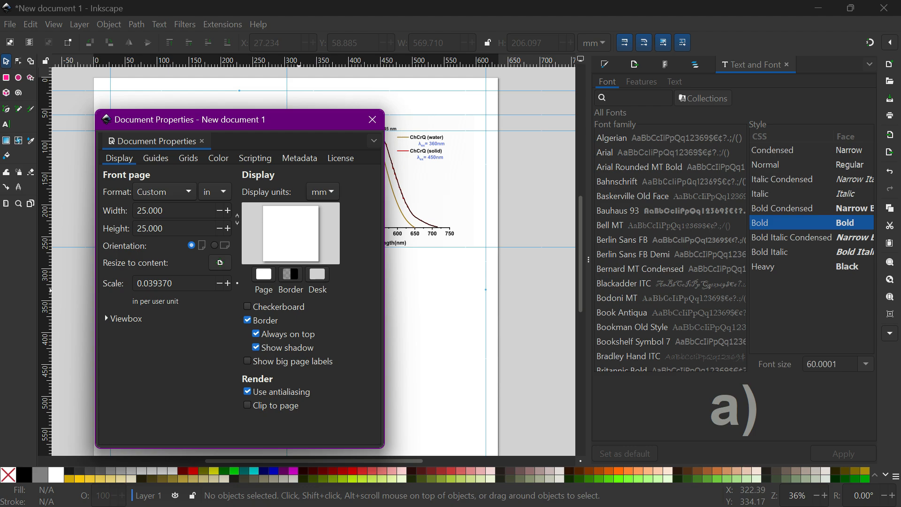
pyautogui.click(219, 263)
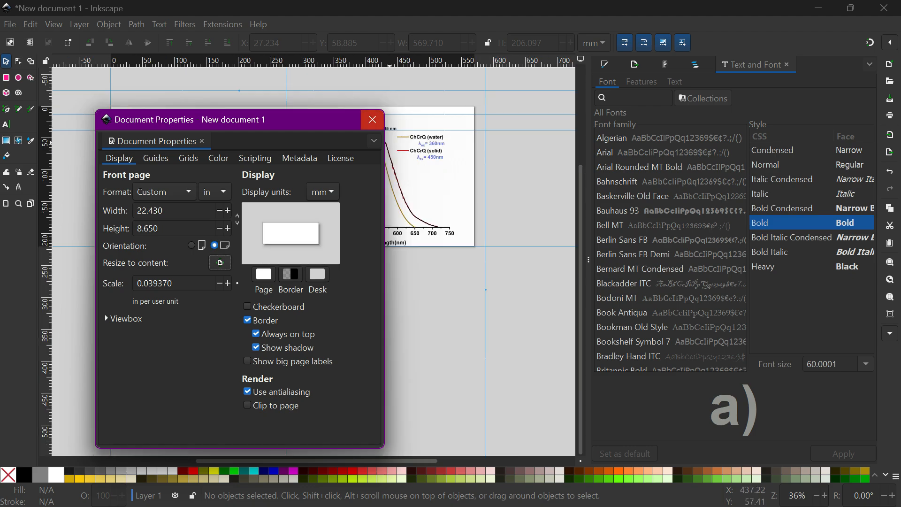
pyautogui.click(372, 119)
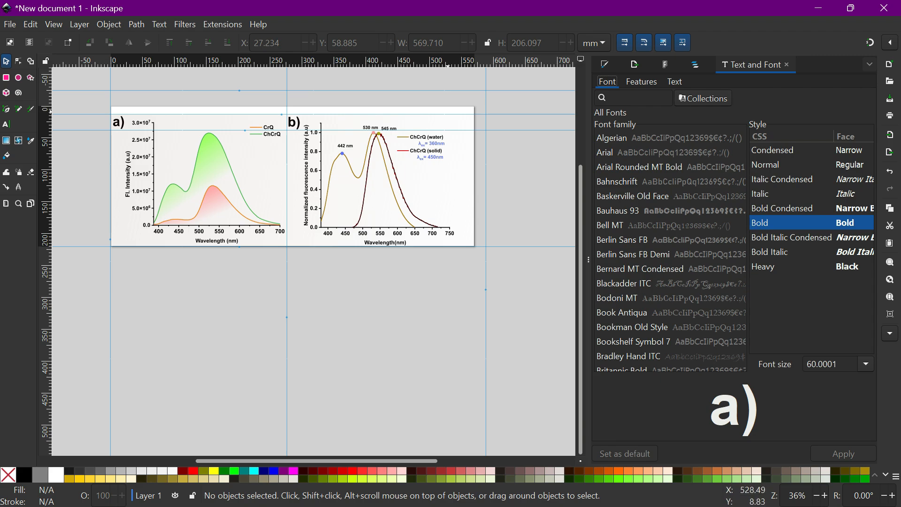
# Extend the background rectangle downward to about 213 mm high and resize the page to the content again.
pyautogui.click(448, 113)
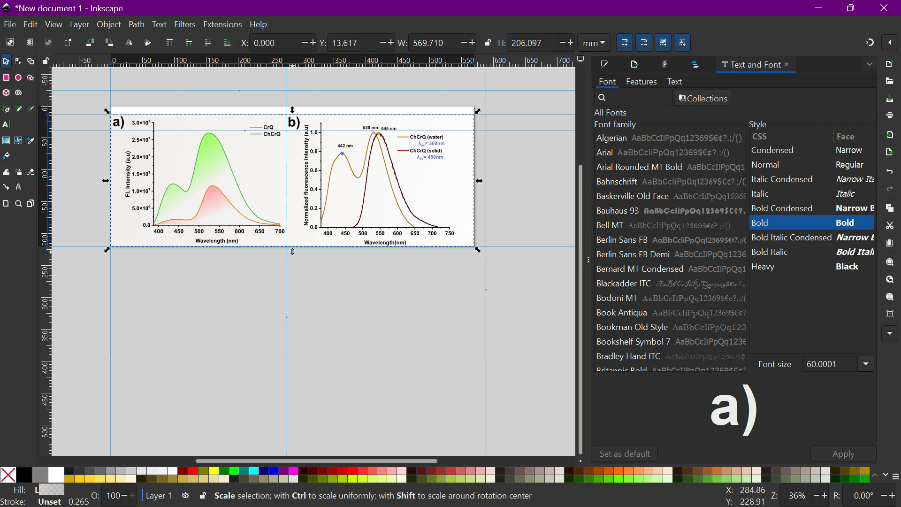
pyautogui.moveTo(292, 252); pyautogui.dragTo(293, 256)
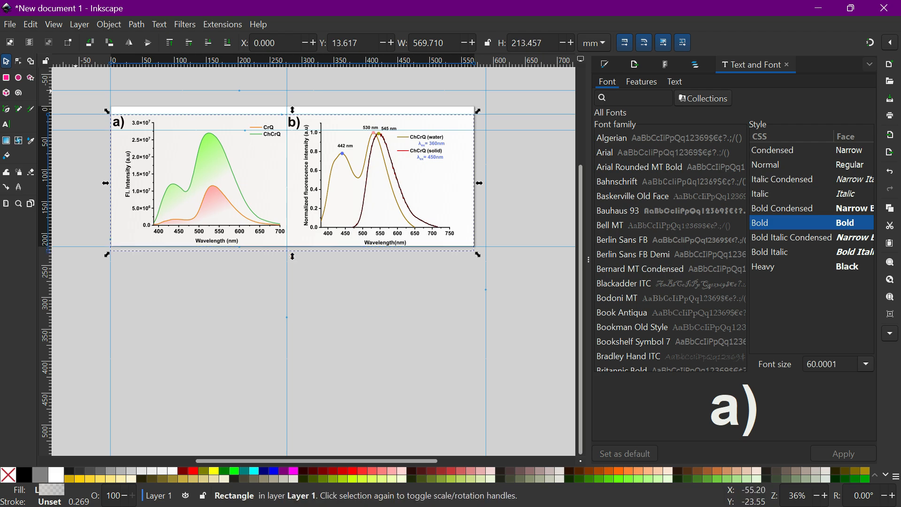
pyautogui.click(10, 25)
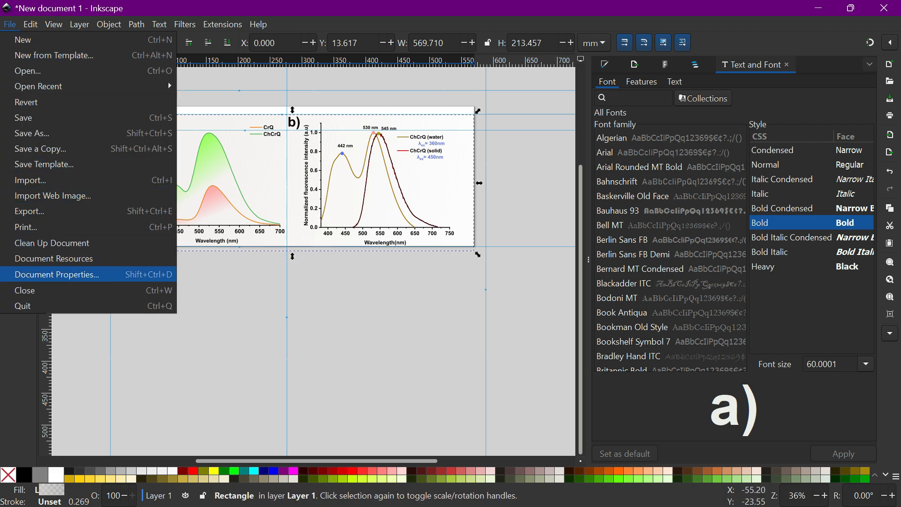
pyautogui.click(57, 273)
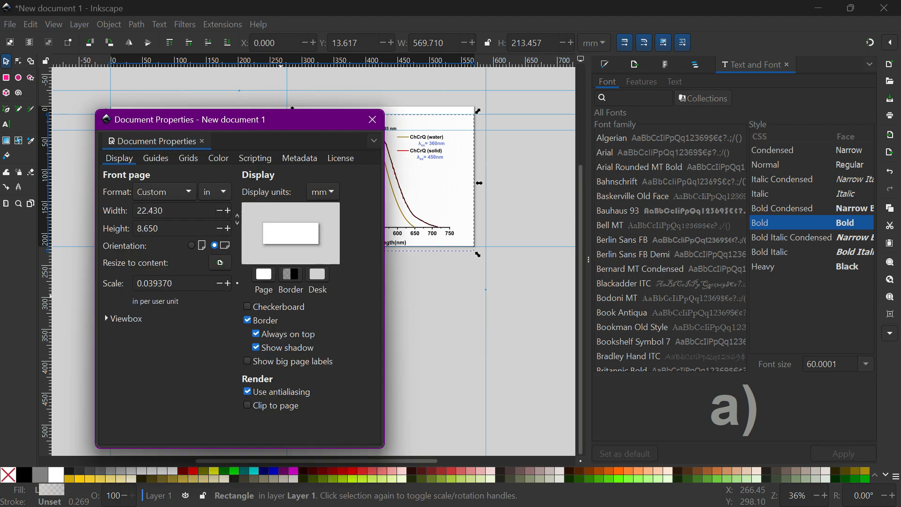
pyautogui.click(220, 262)
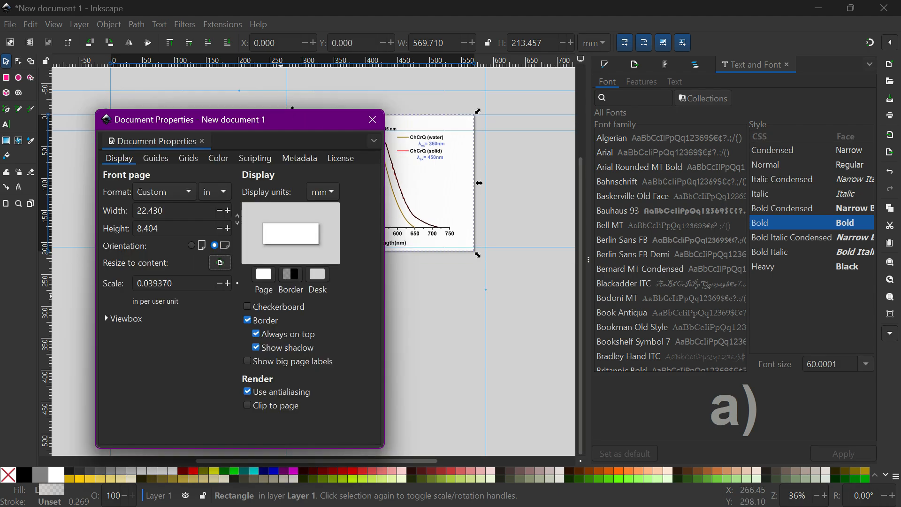
pyautogui.click(372, 119)
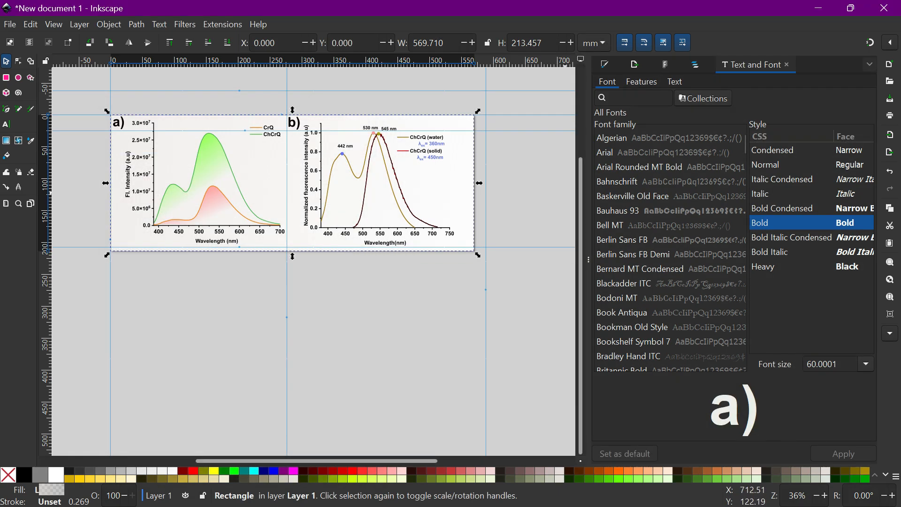
# Open the export settings and set the export resolution to 300 DPI for the page.
pyautogui.hotkey('ctrl', 'shift', 'f')
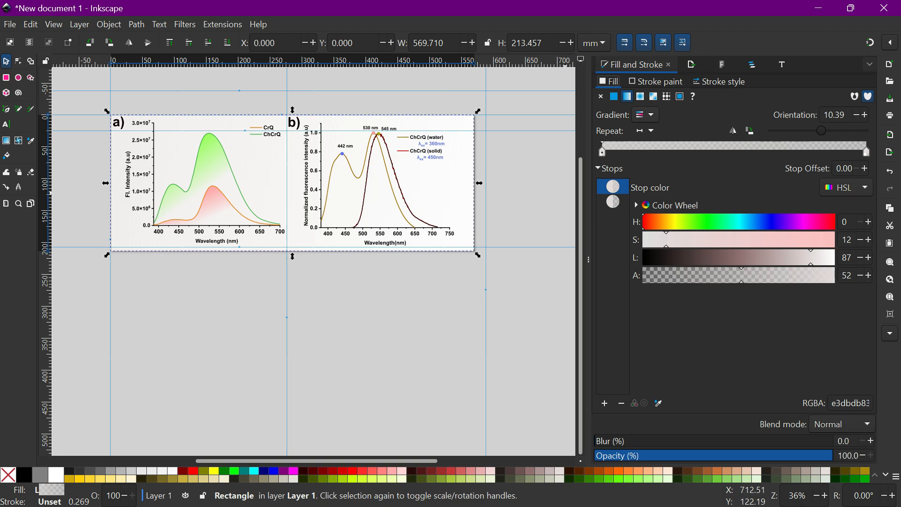
pyautogui.hotkey('ctrl', 'shift', 'e')
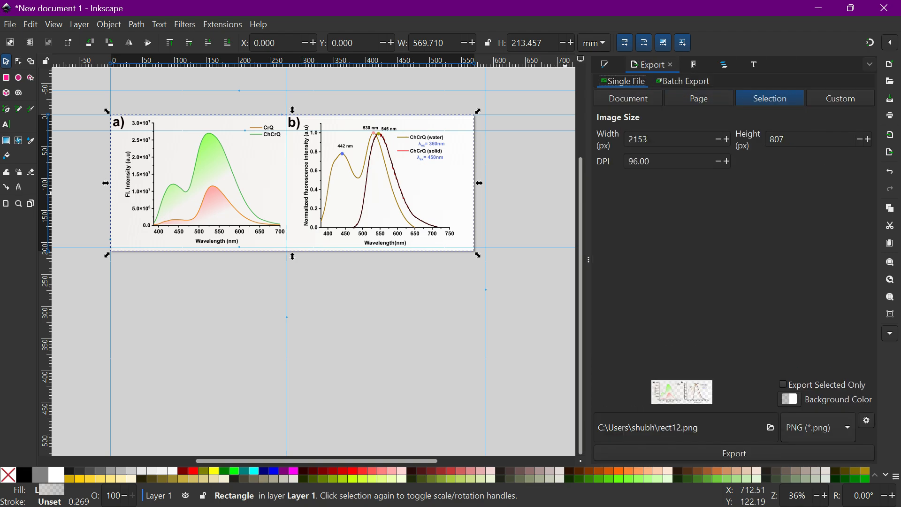
pyautogui.doubleClick(639, 161)
pyautogui.write('300')
pyautogui.click(163, 69)
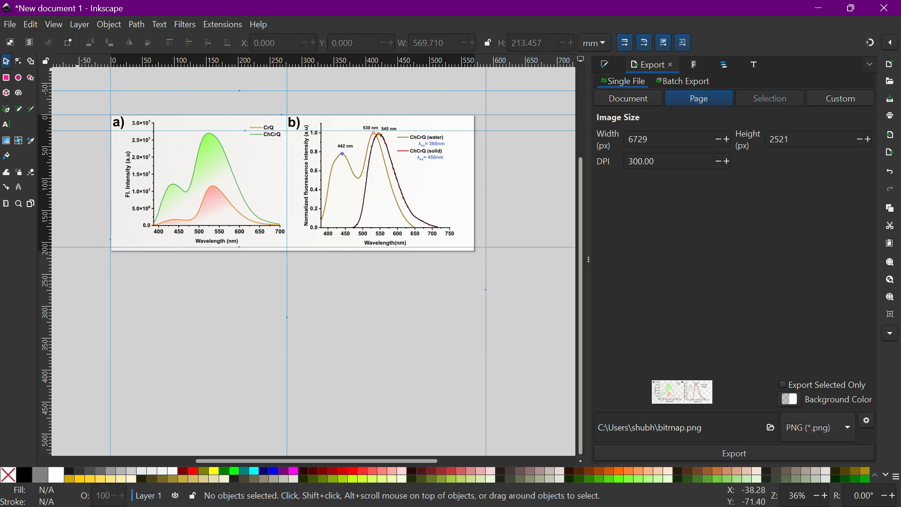
# Save the drawing as an Enhanced Metafile named FIGURE1-WORD.emf in the Video folder, accepting the default EMF output options.
pyautogui.click(10, 24)
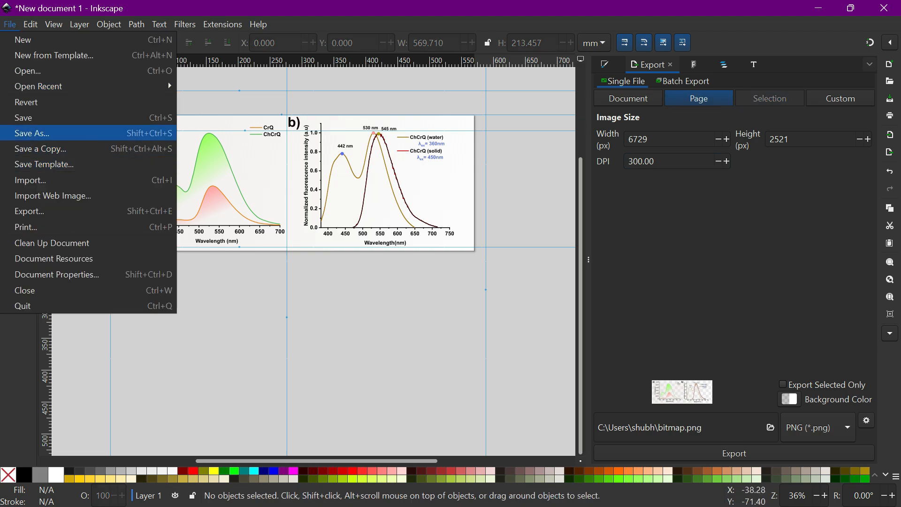
pyautogui.click(33, 132)
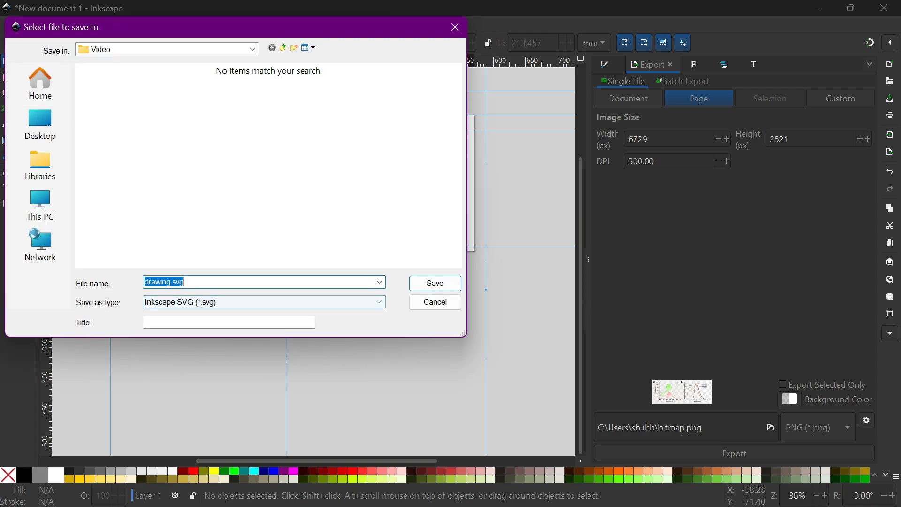
pyautogui.click(263, 302)
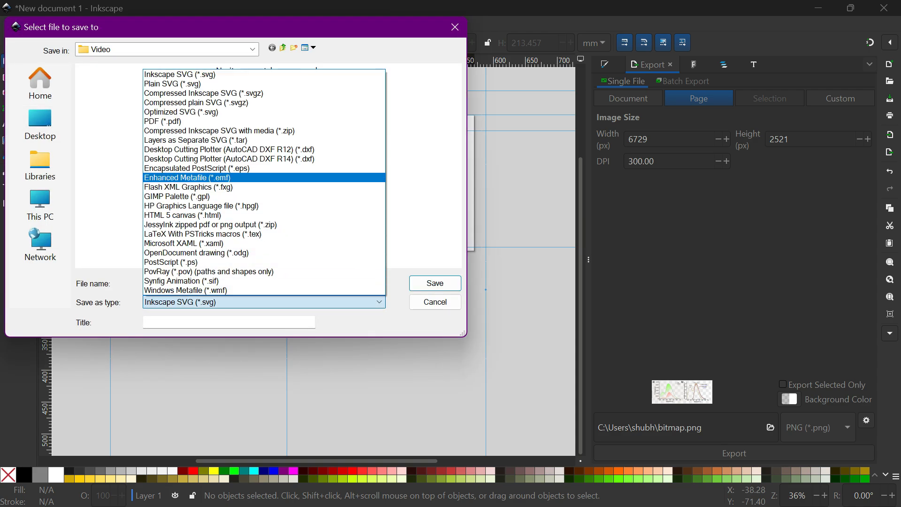
pyautogui.press('Return')
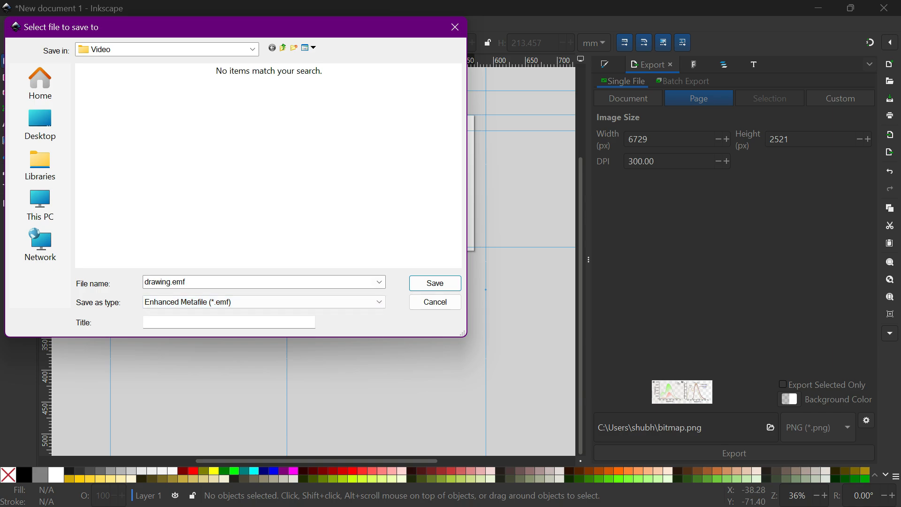
pyautogui.click(263, 282)
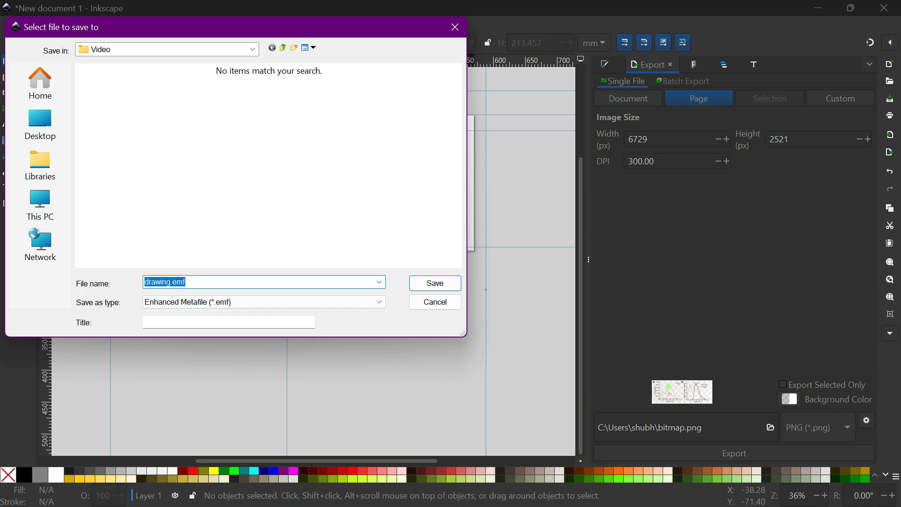
pyautogui.write('FIGURE')
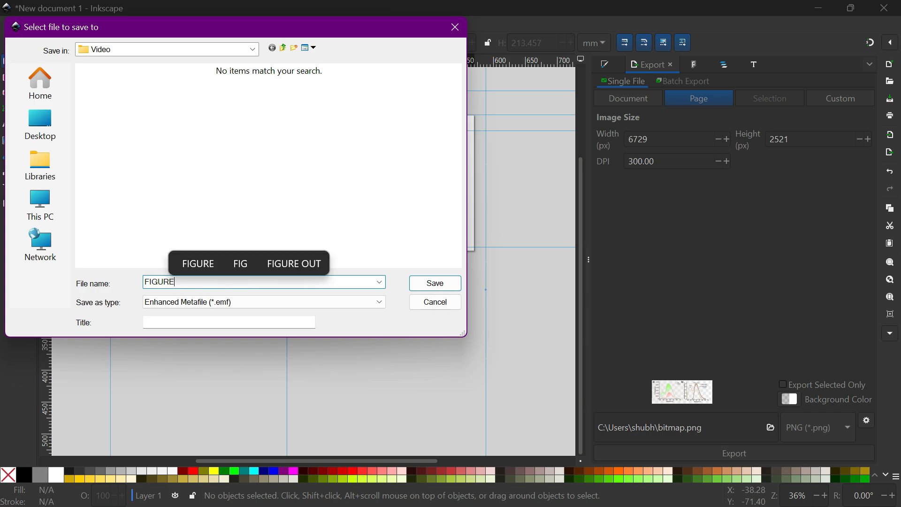
pyautogui.write('1')
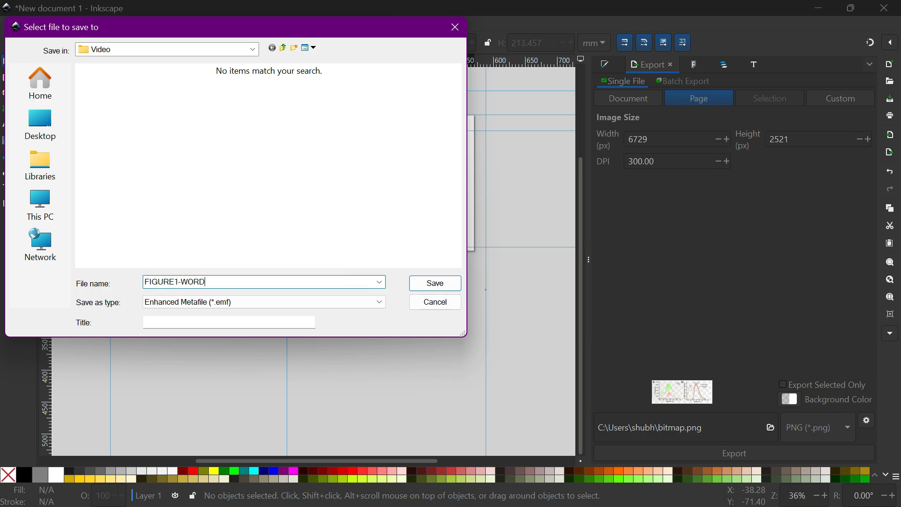
pyautogui.write('-WORD')
pyautogui.click(435, 282)
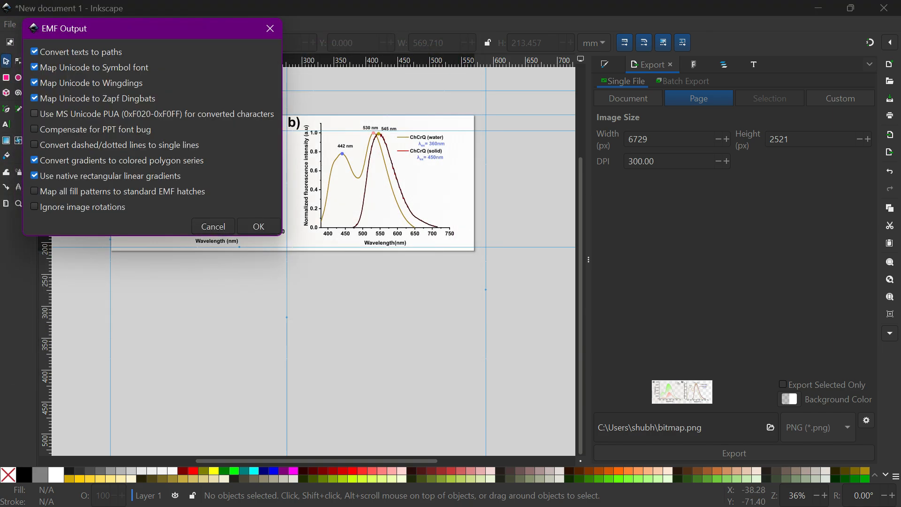
pyautogui.click(259, 226)
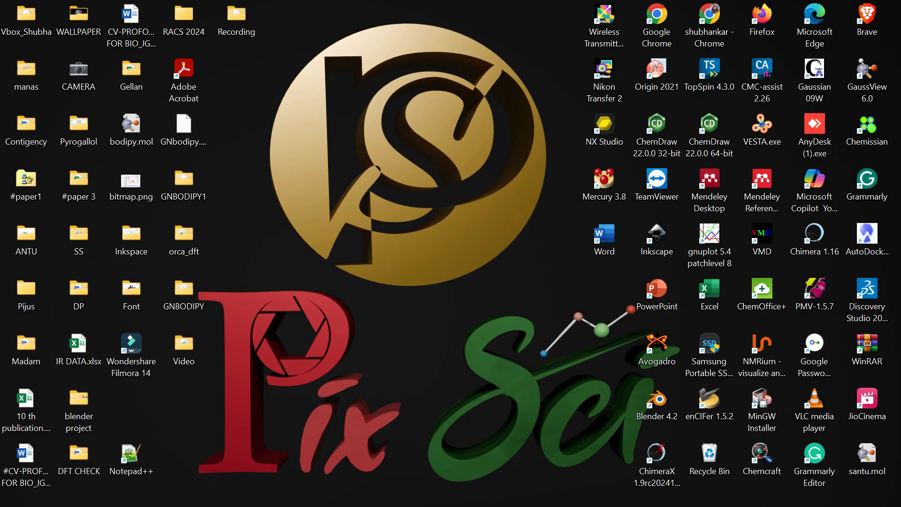
# Switch to Word, start a blank document and type the line "Please like comment share".
pyautogui.doubleClick(604, 237)
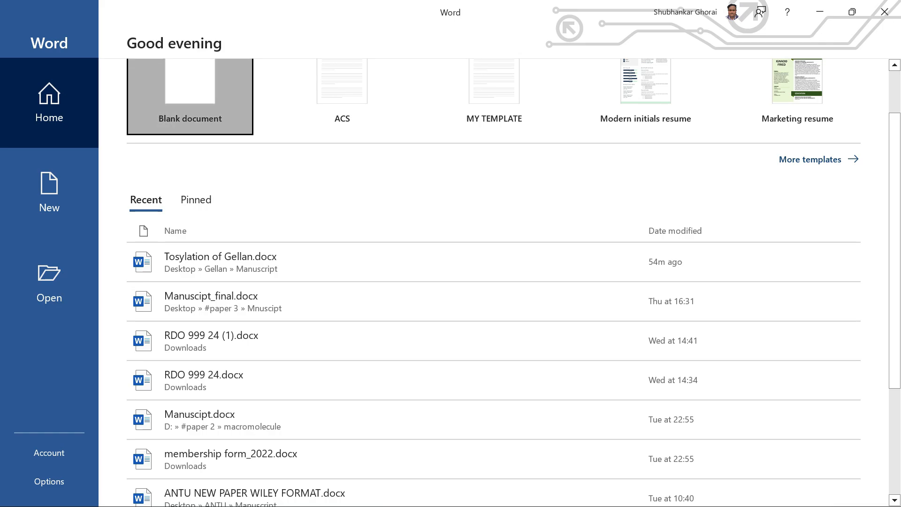
pyautogui.click(190, 96)
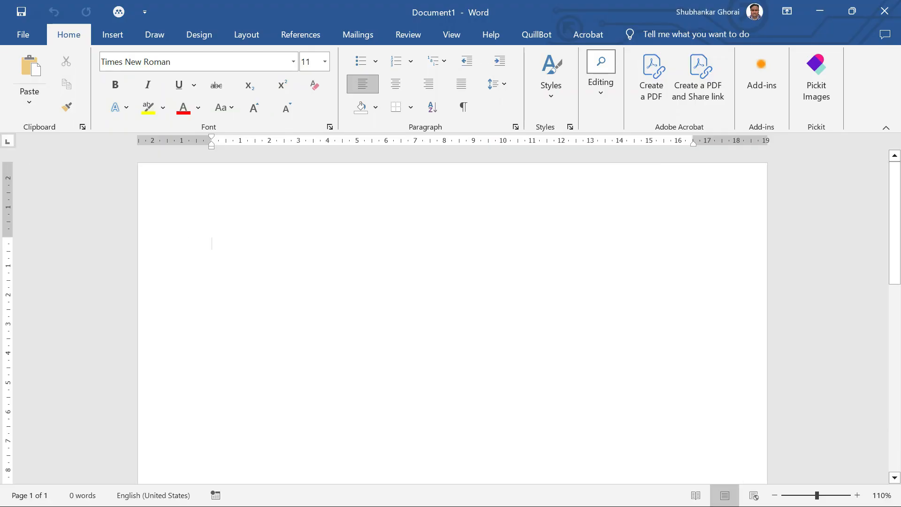
pyautogui.write('PL')
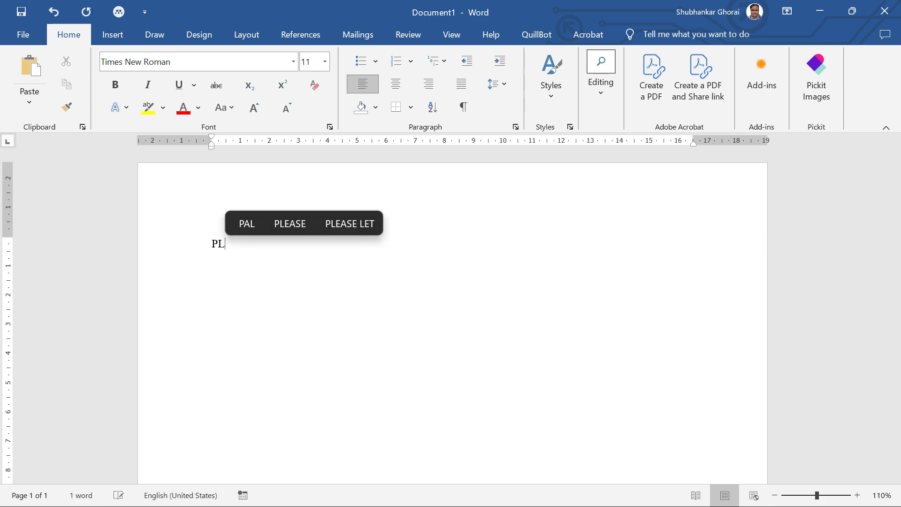
pyautogui.write('ea')
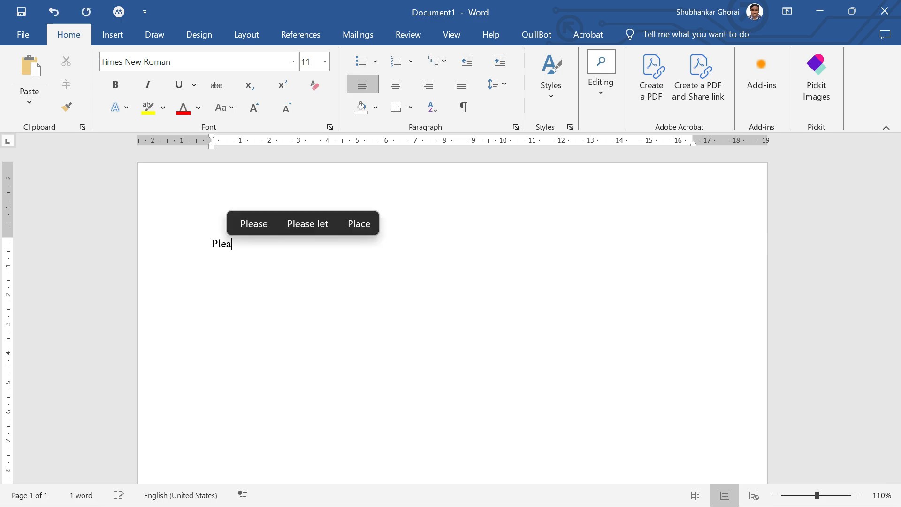
pyautogui.write('se lik')
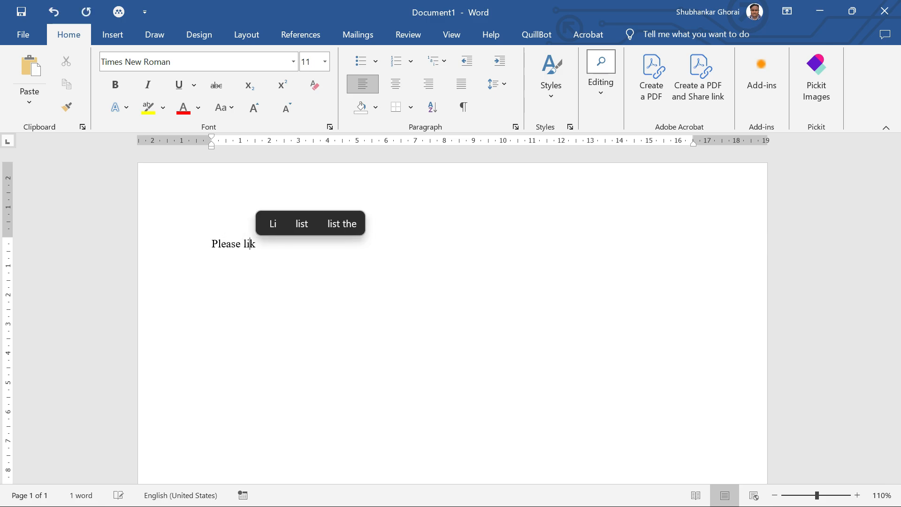
pyautogui.write('e comme')
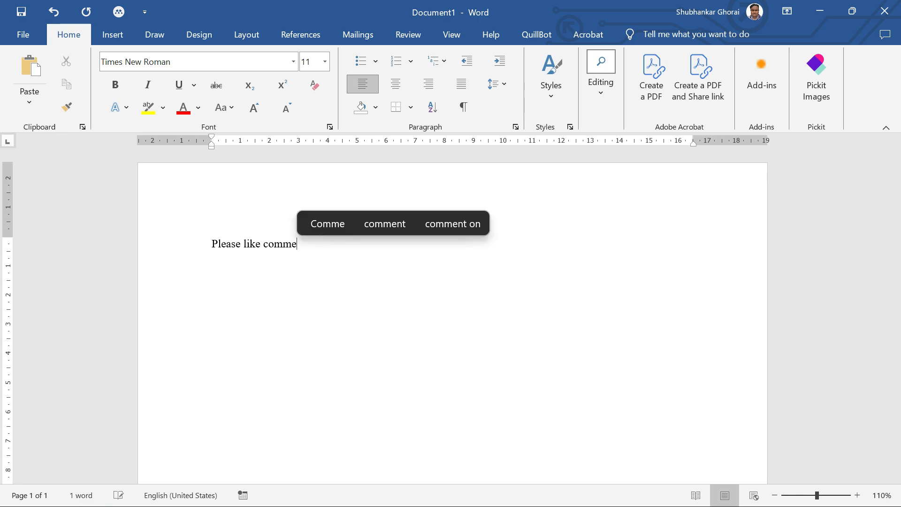
pyautogui.write('nt share')
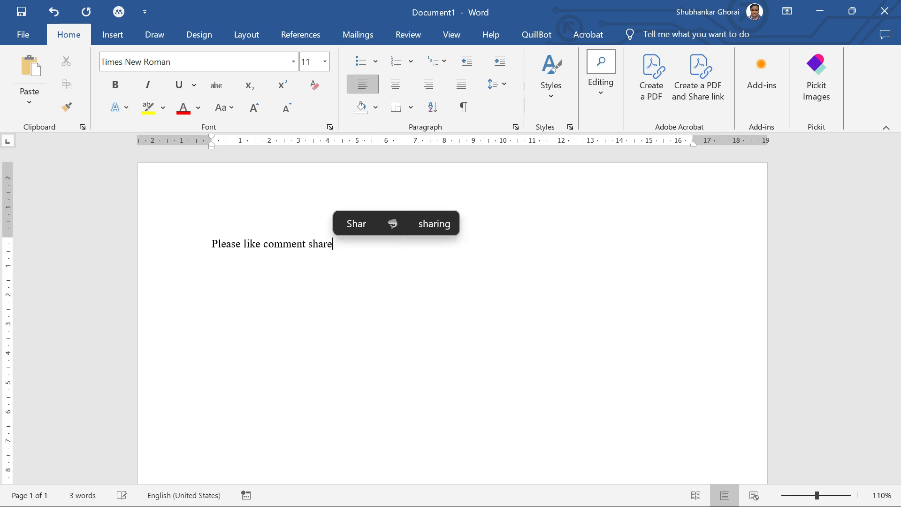
pyautogui.press('Return')
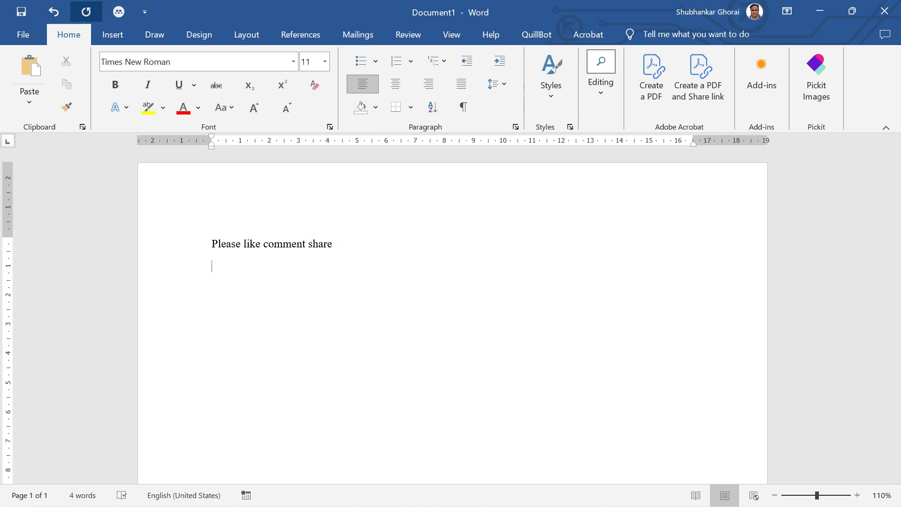
# Insert the picture FIGURE1-WORD.emf from the Desktop's Video folder into the document.
pyautogui.click(113, 35)
pyautogui.click(127, 84)
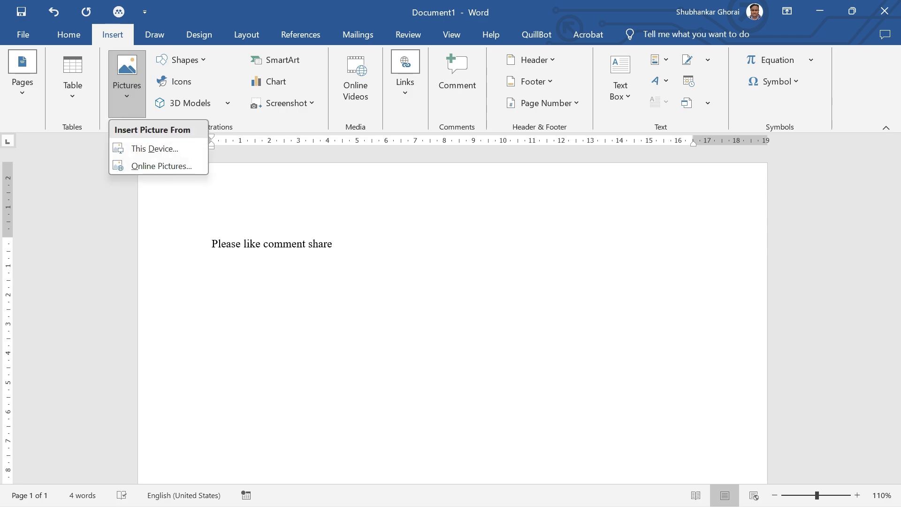
pyautogui.click(151, 148)
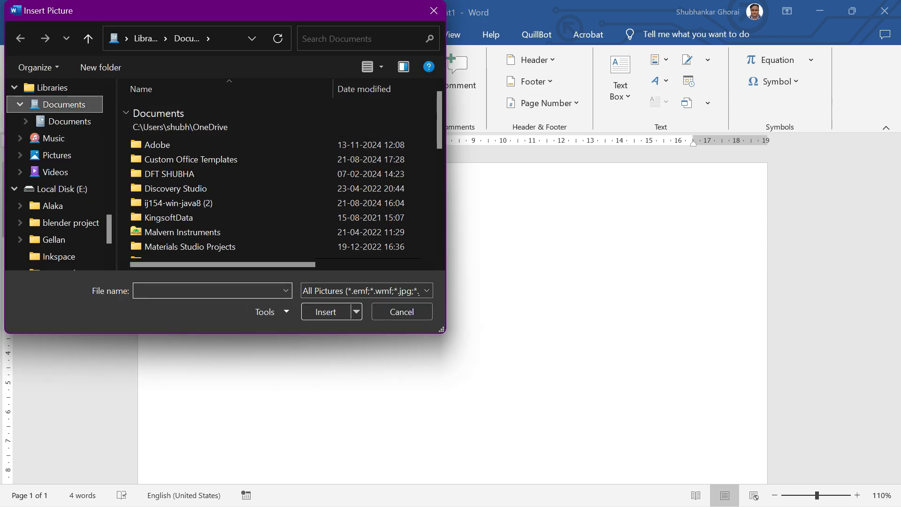
pyautogui.scroll(8, 52, 141)
pyautogui.click(52, 140)
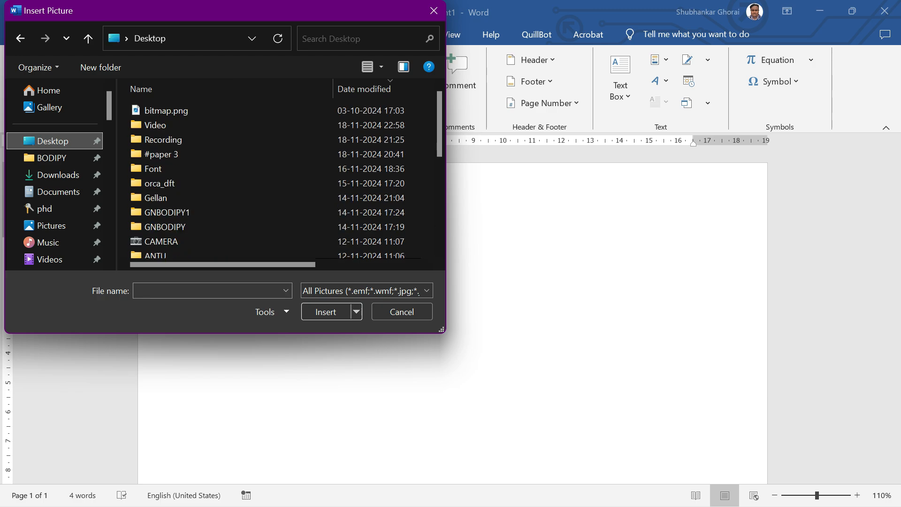
pyautogui.doubleClick(155, 124)
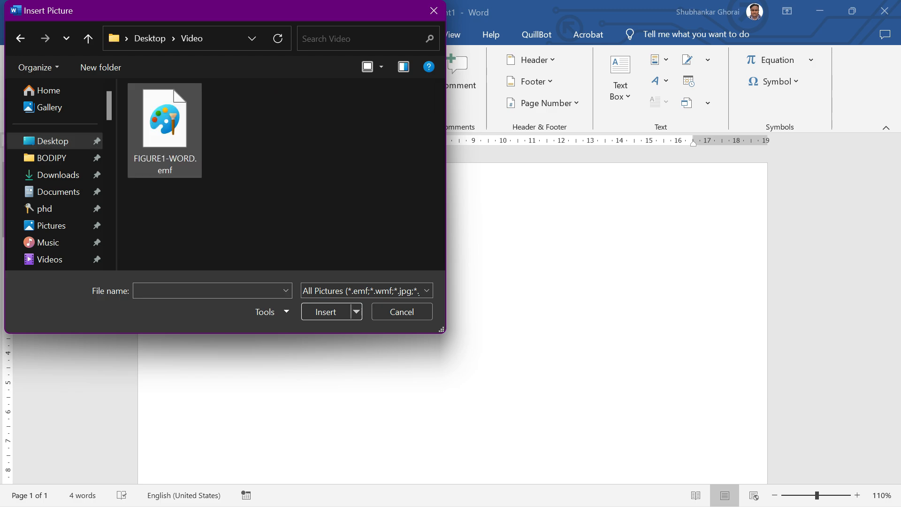
pyautogui.click(164, 130)
pyautogui.click(325, 312)
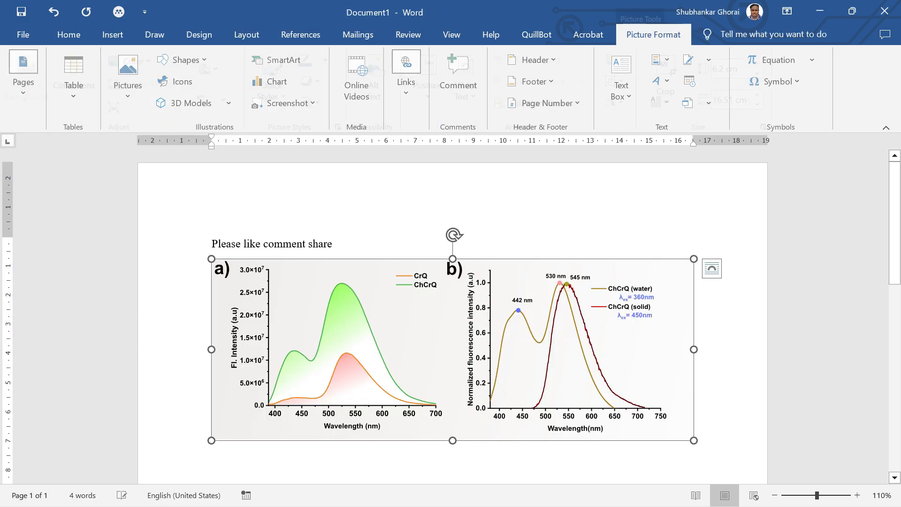
# Zoom in on the inserted figure to examine its sharpness.
pyautogui.scroll(9, 450, 328)
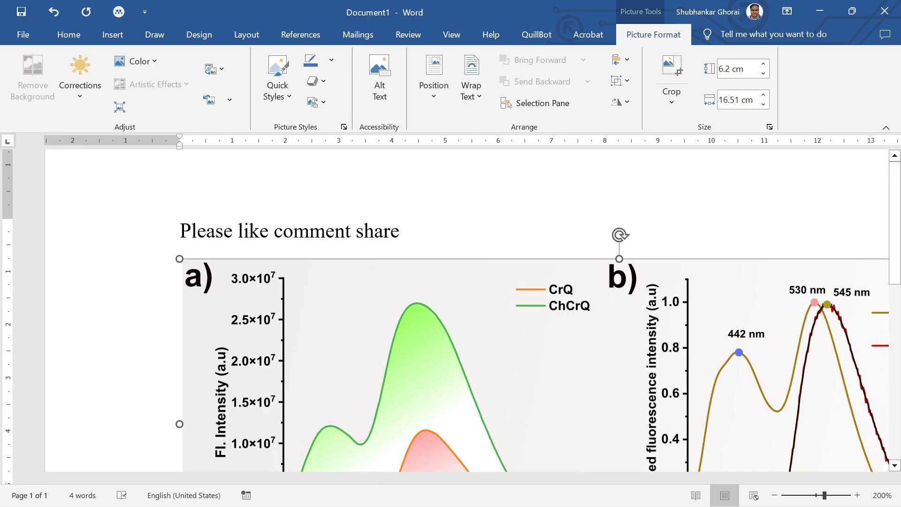
pyautogui.scroll(5, 451, 328)
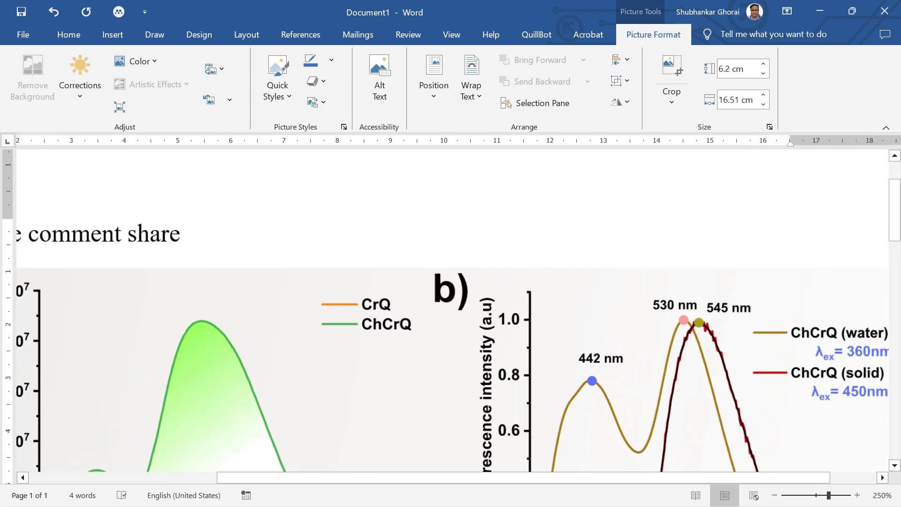
pyautogui.scroll(-1, 450, 328)
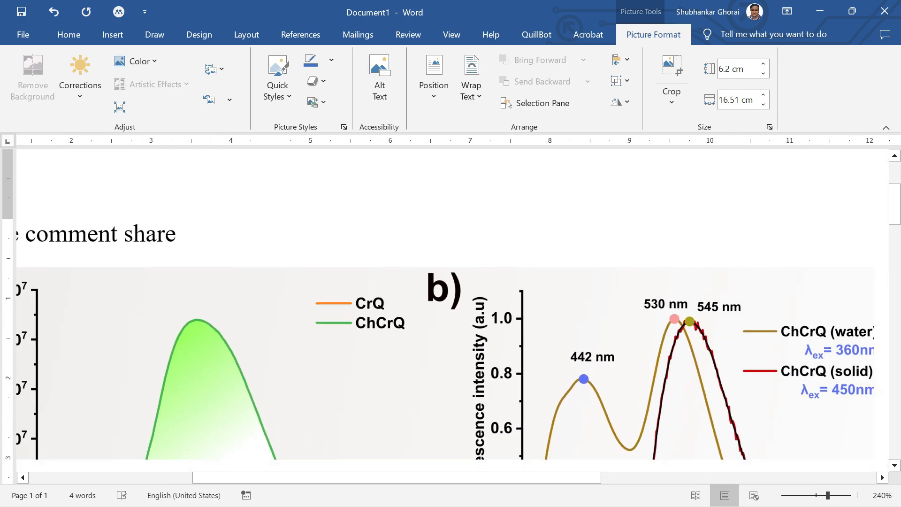
pyautogui.scroll(-5, 450, 329)
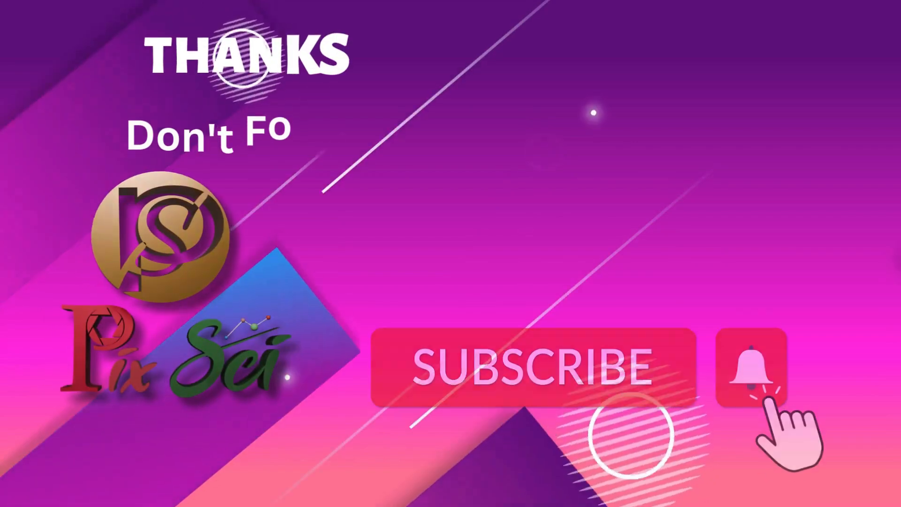